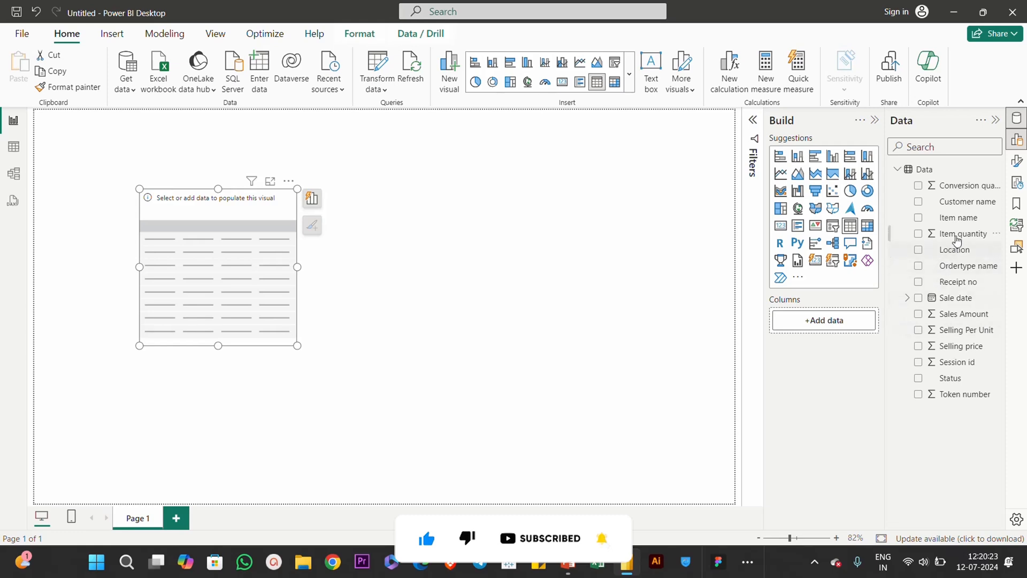
Step: Add Customer name, Location and Sales Amount as the table's columns and resize the visual to fit them
left_click_drag(918, 259, 840, 324)
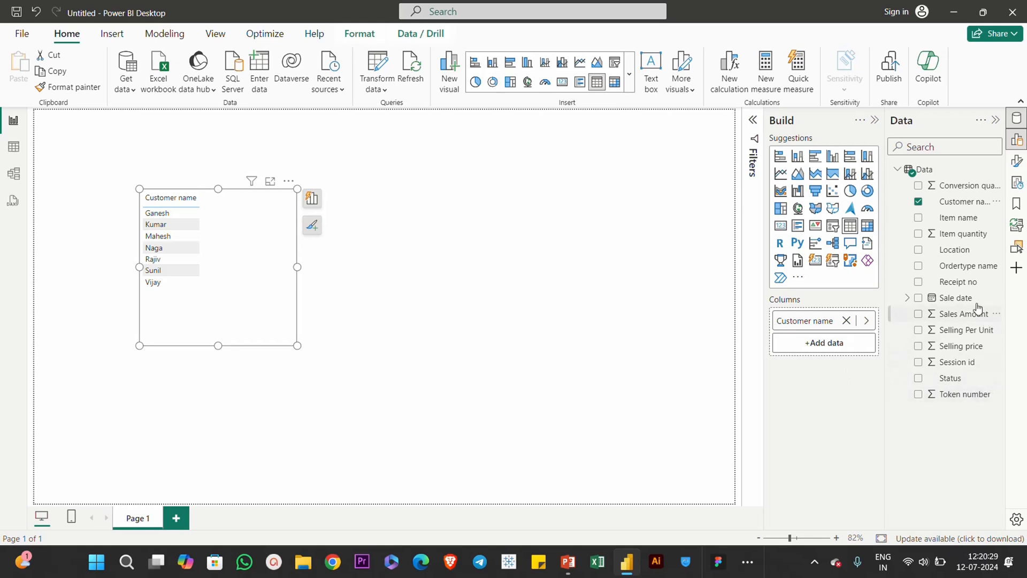
left_click_drag(956, 256, 836, 355)
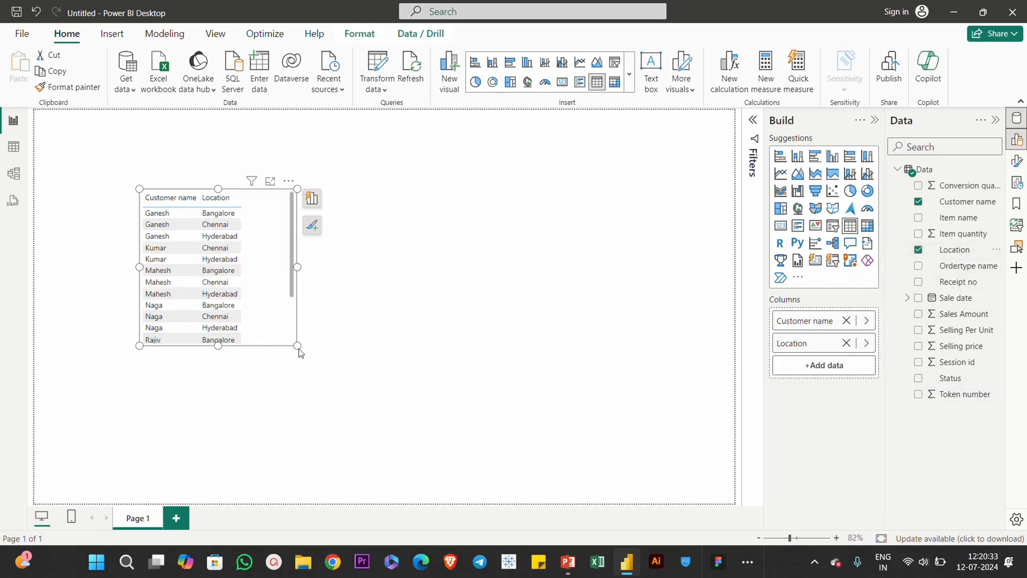
left_click_drag(297, 346, 609, 430)
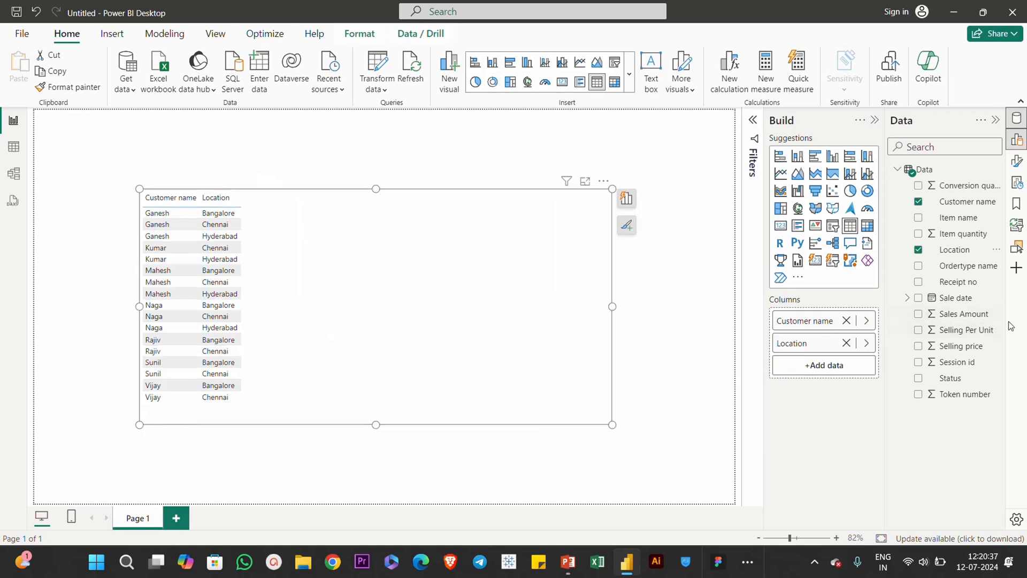
left_click_drag(966, 316, 826, 370)
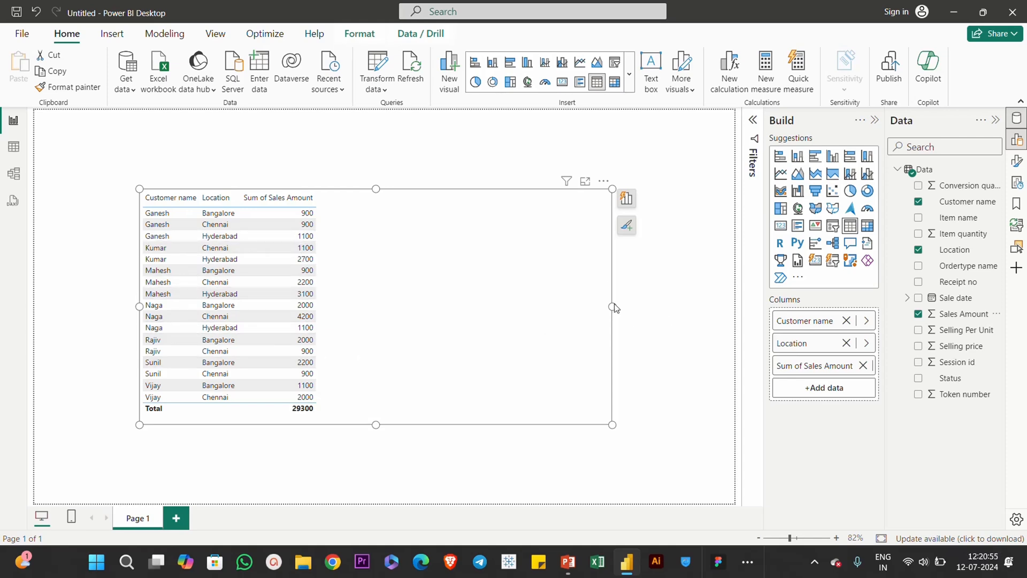
left_click_drag(612, 307, 336, 292)
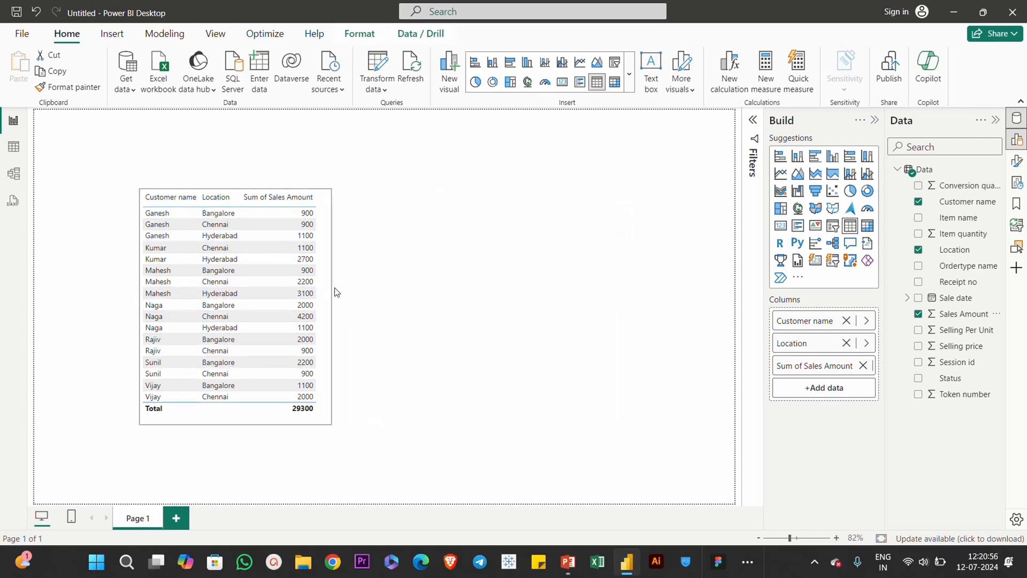
Step: Insert a matrix visual, place it beside the table and enlarge it to roughly the table's height
left_click(515, 170)
left_click(614, 82)
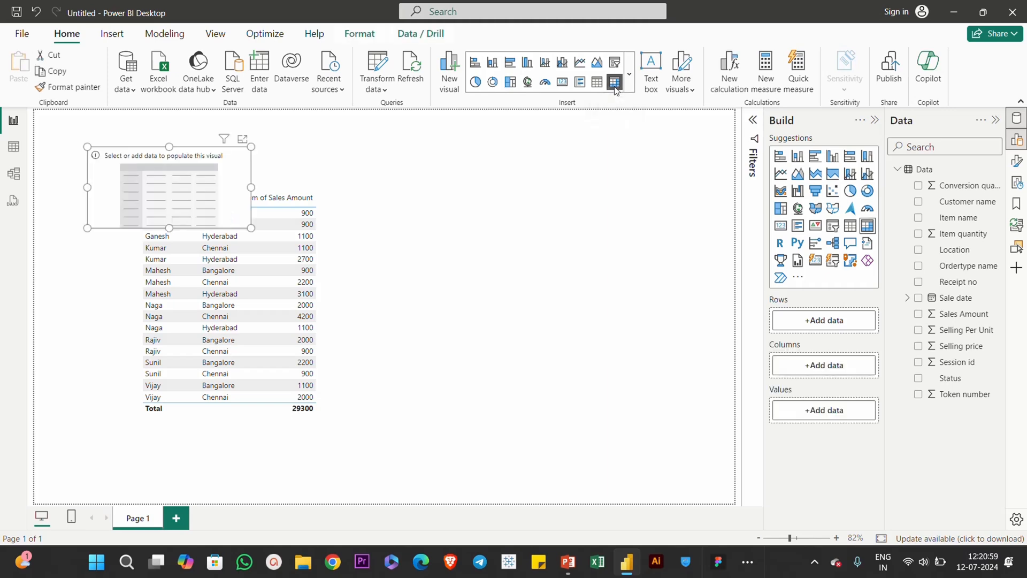
left_click_drag(178, 165, 434, 217)
left_click(507, 276)
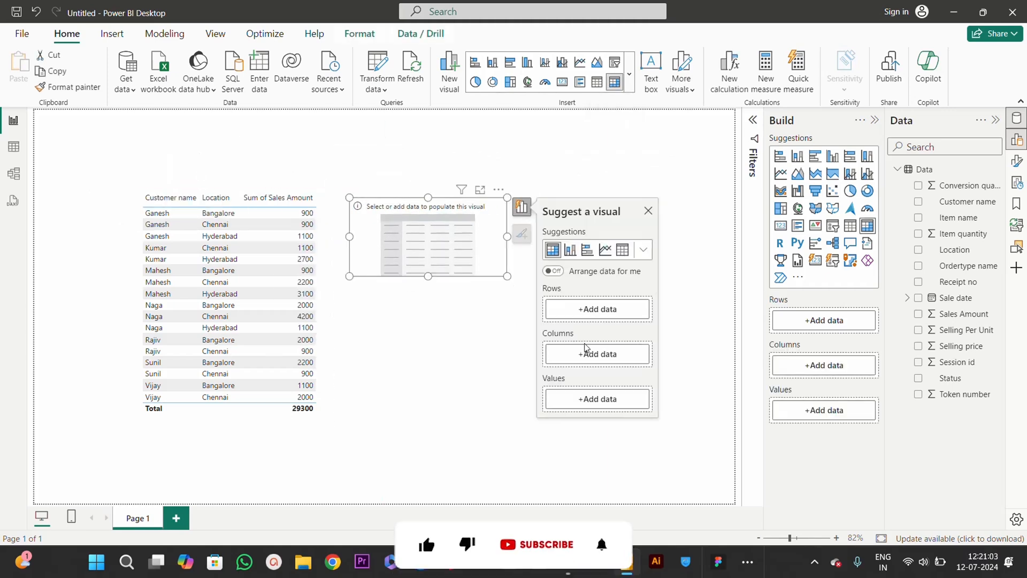
left_click_drag(507, 275, 664, 406)
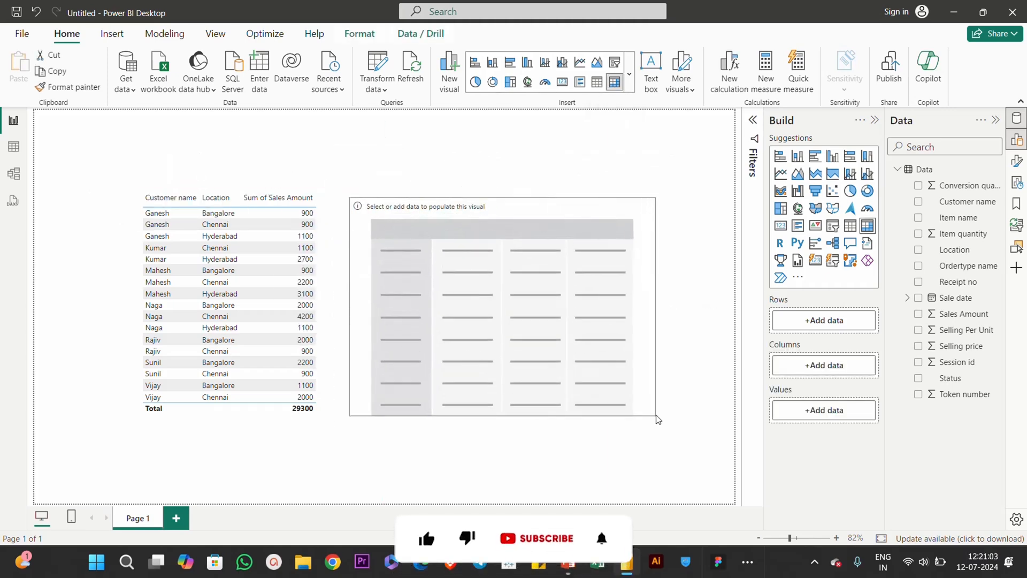
left_click(580, 273)
left_click(522, 152)
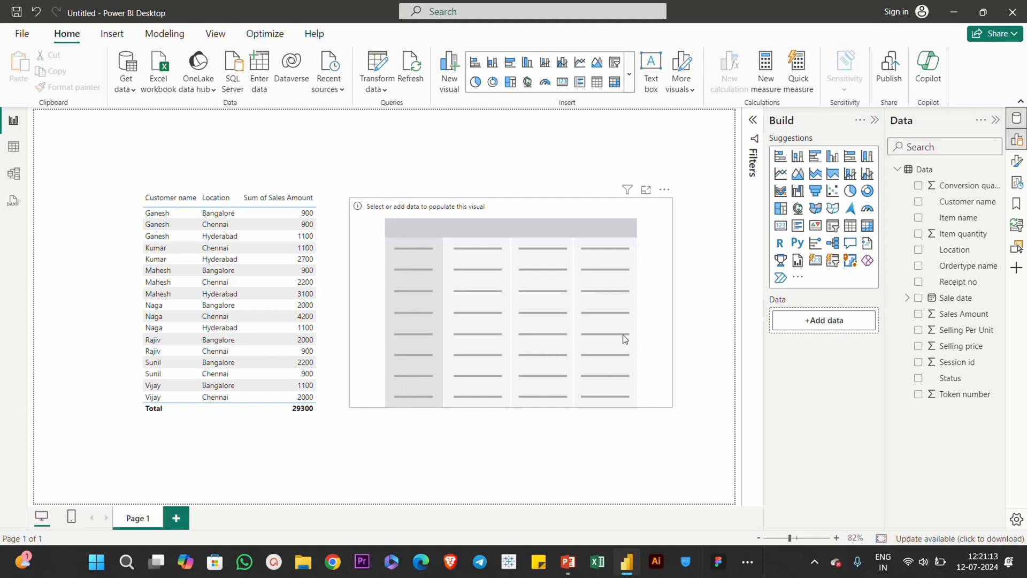
Step: Populate the matrix with Customer name and Item name as rows, Location as columns and Sales Amount as values
left_click(632, 212)
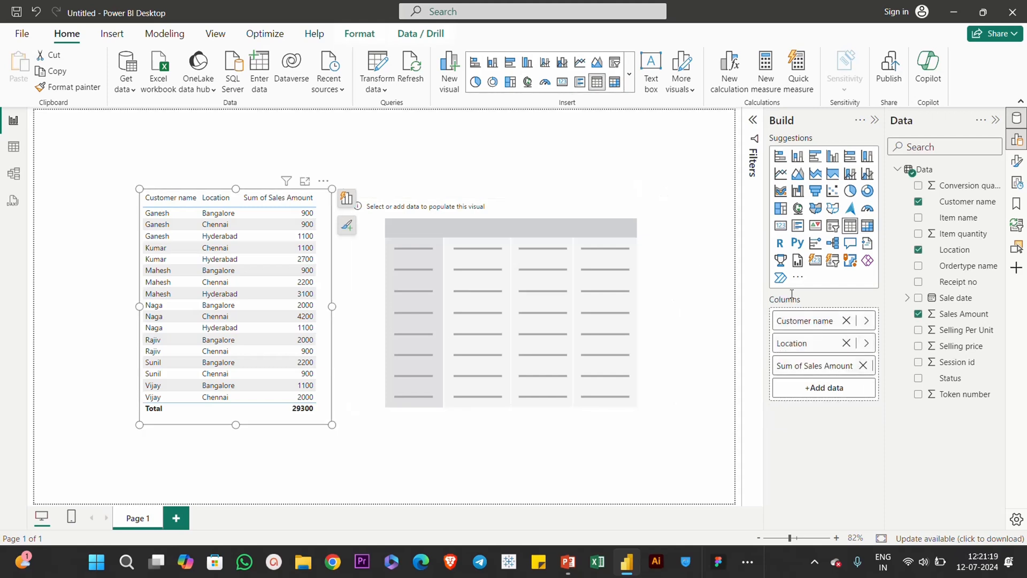
left_click(445, 212)
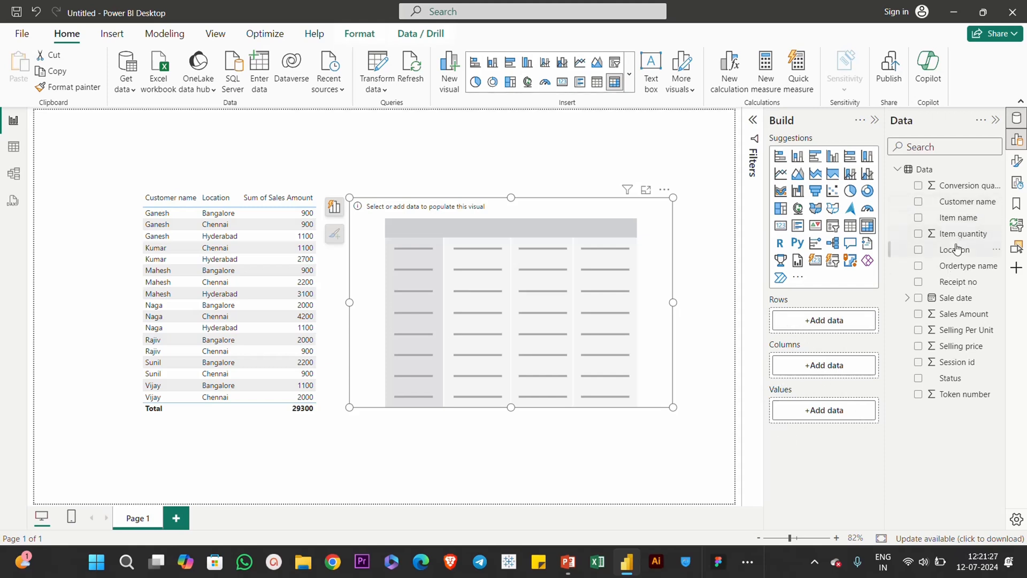
left_click_drag(960, 206, 830, 320)
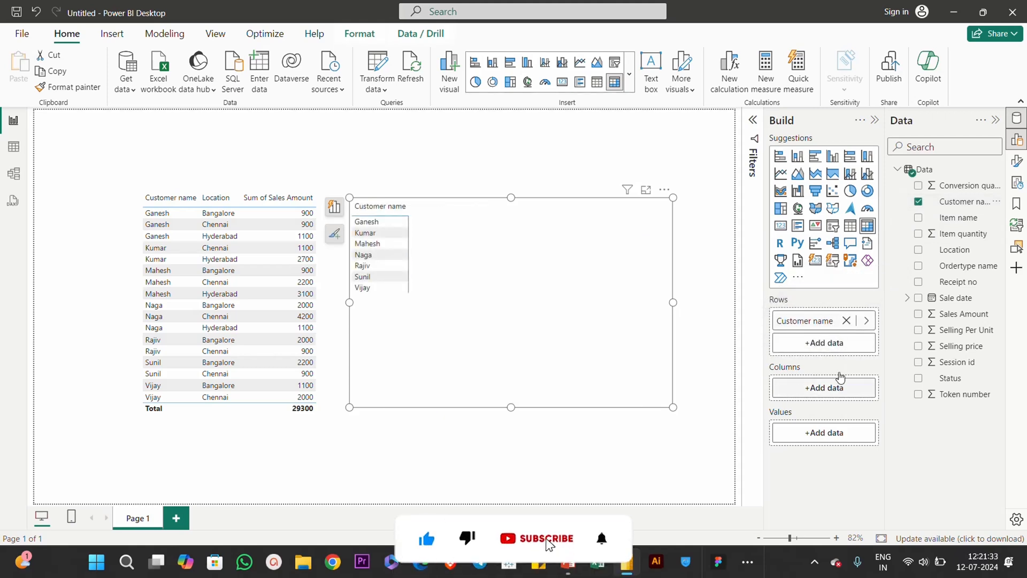
left_click_drag(955, 250, 831, 391)
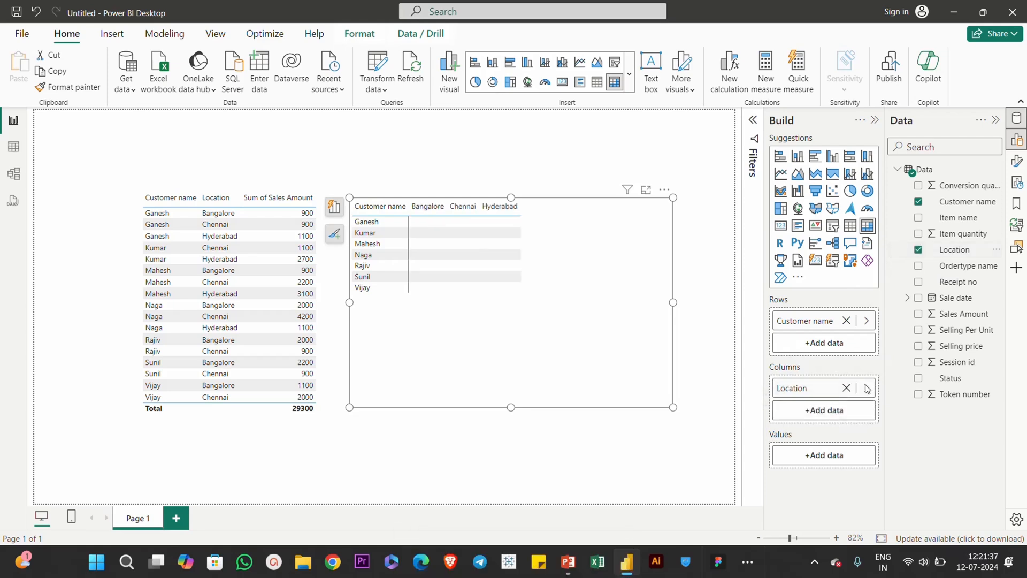
left_click_drag(966, 317, 878, 457)
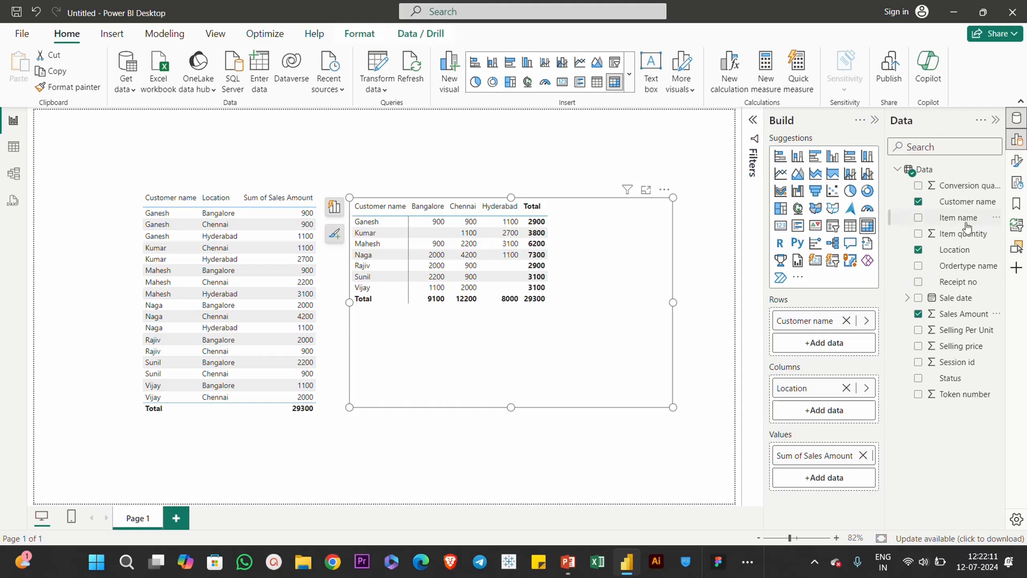
left_click_drag(965, 224, 848, 348)
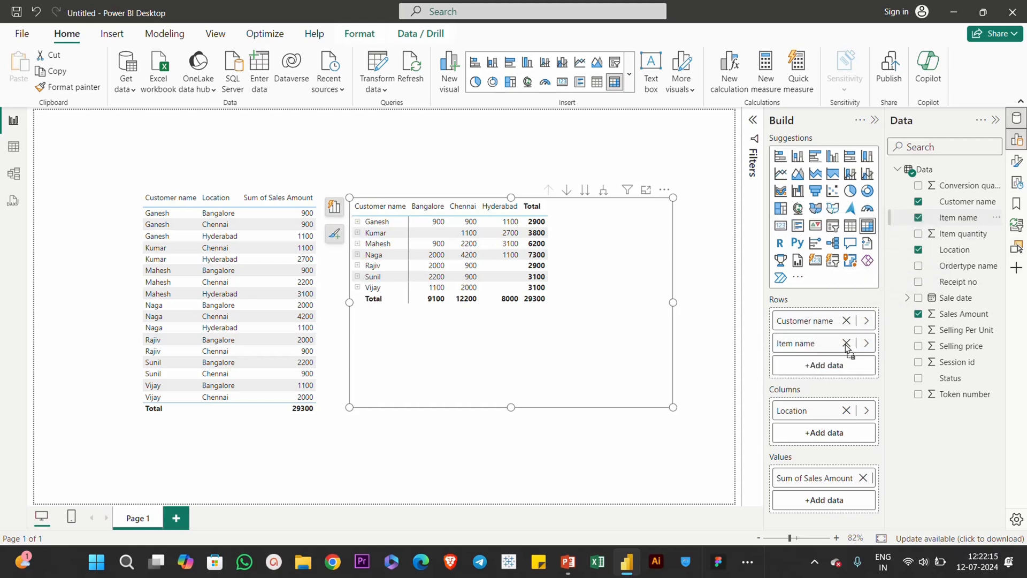
Step: Expand the first four customers in the matrix to examine their items, and drill back up to customer level
left_click(358, 222)
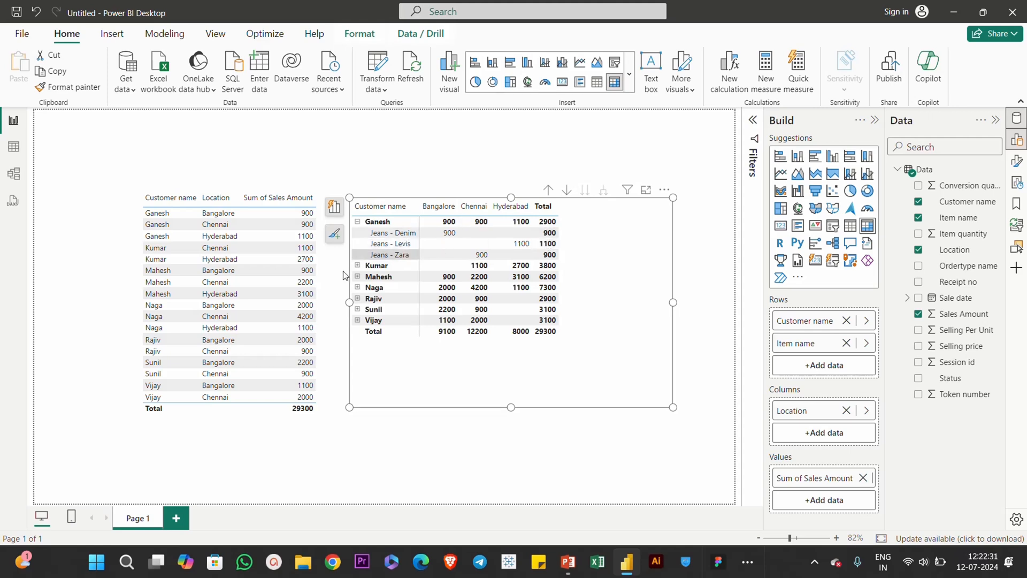
left_click(358, 266)
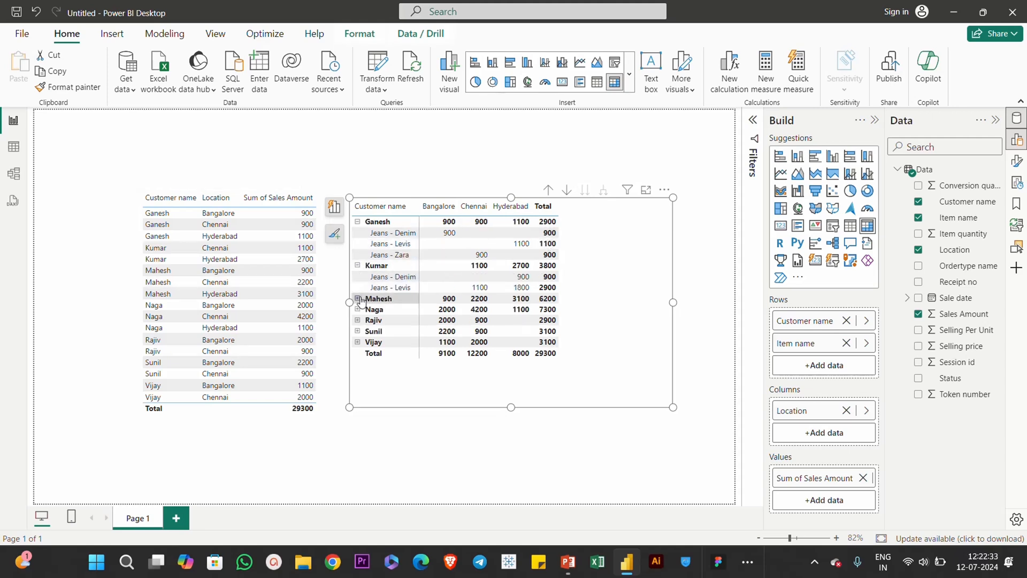
left_click(358, 299)
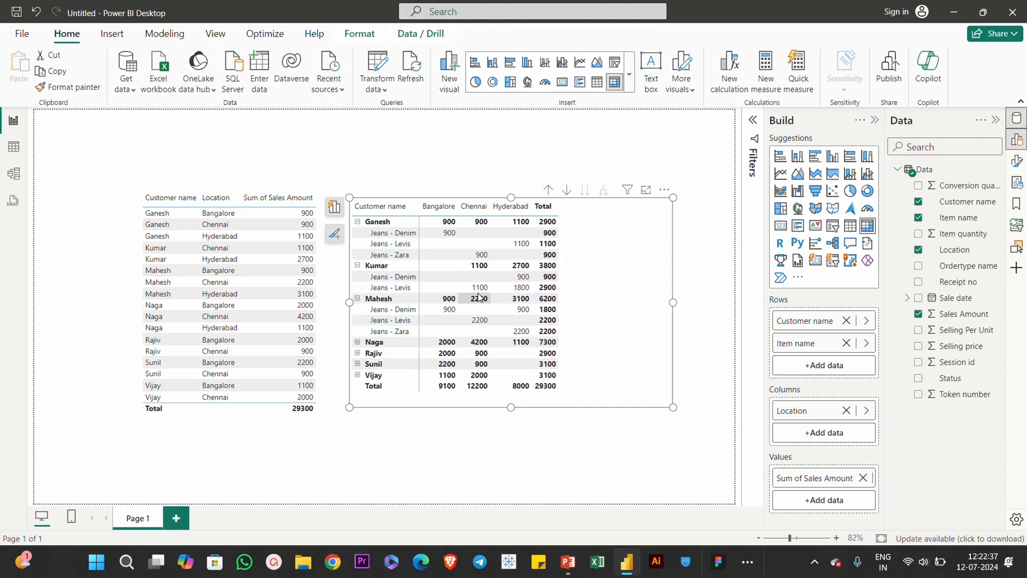
left_click(358, 345)
scroll(391, 329, "down", 1)
scroll(391, 328, "up", 1)
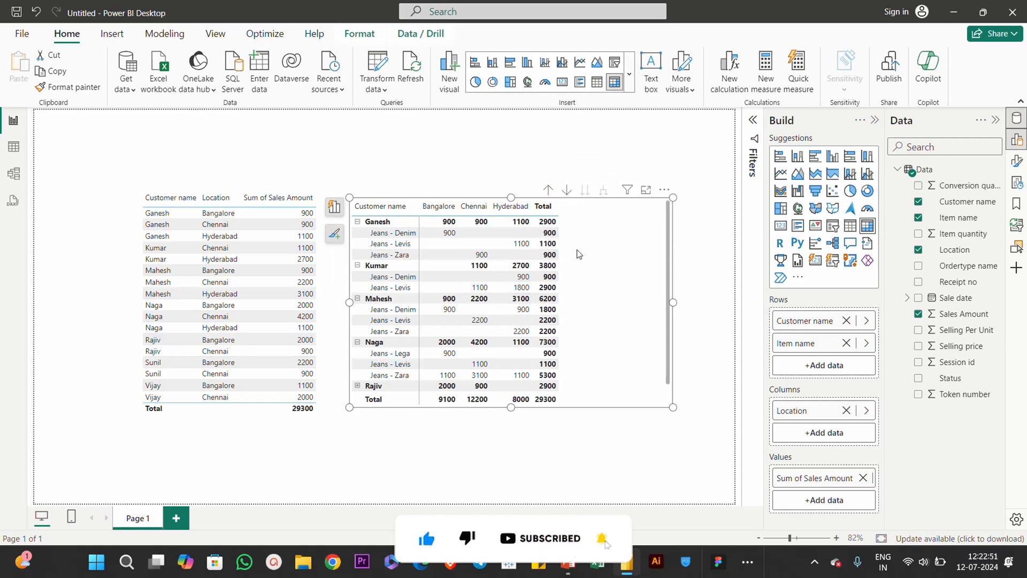
left_click(549, 190)
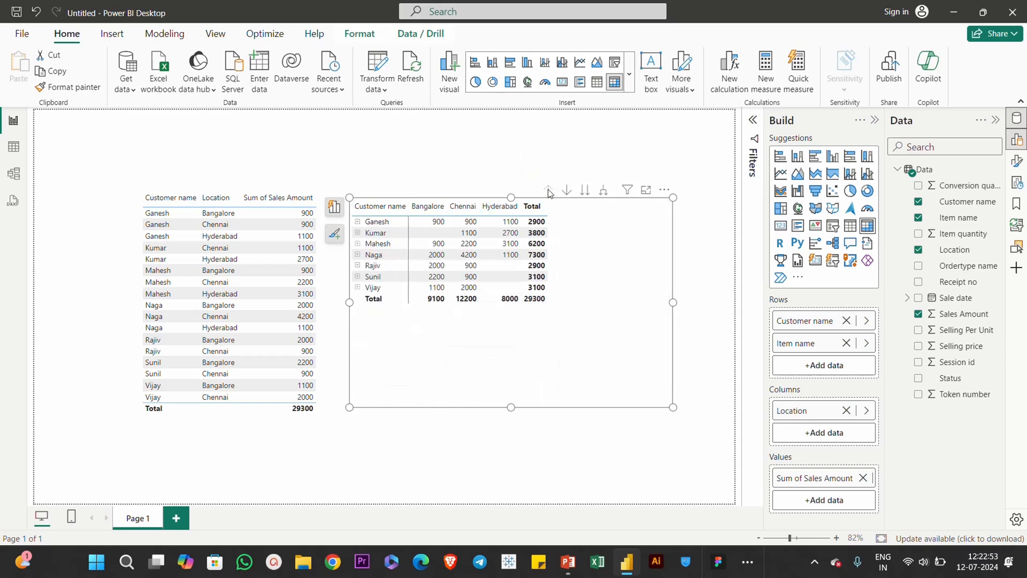
Step: Compare the matrix's item-only level with all customers expanded to their items, returning to customer level after each view
left_click(586, 192)
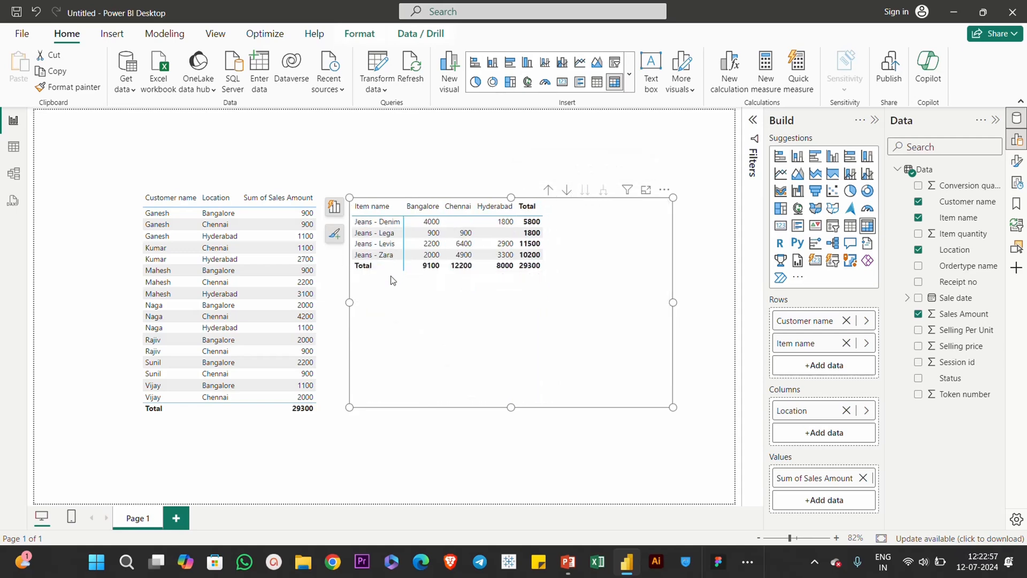
left_click(550, 192)
left_click(606, 194)
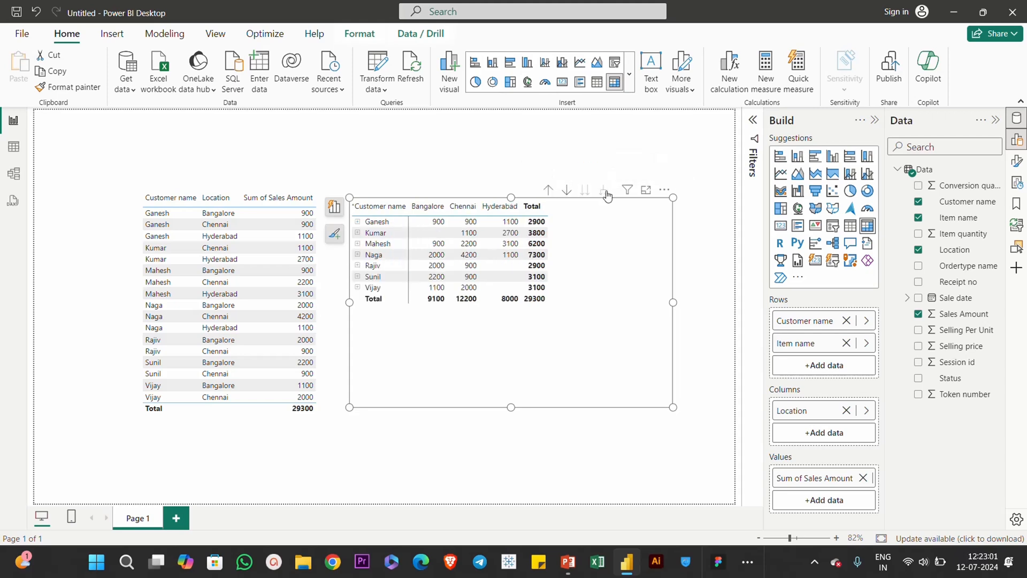
scroll(470, 297, "down", 3)
scroll(471, 297, "up", 3)
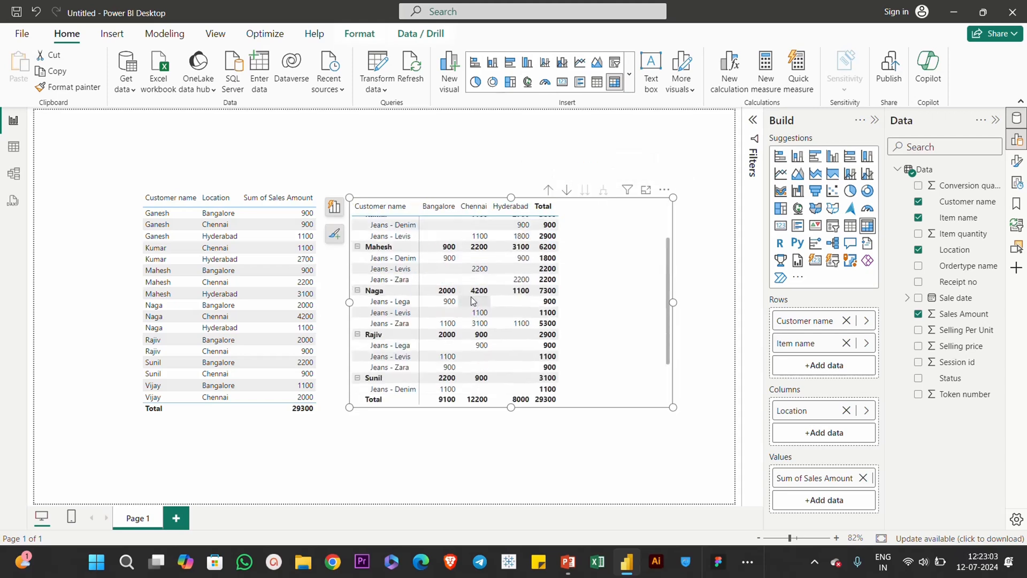
left_click(549, 191)
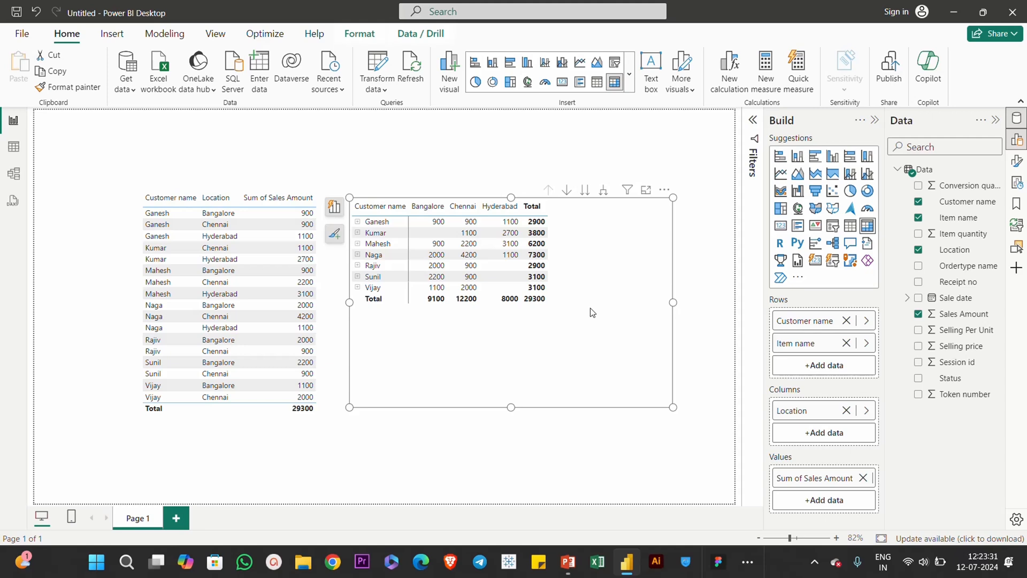
Step: Format the table's column headers with font size 14 and bold text
left_click(324, 308)
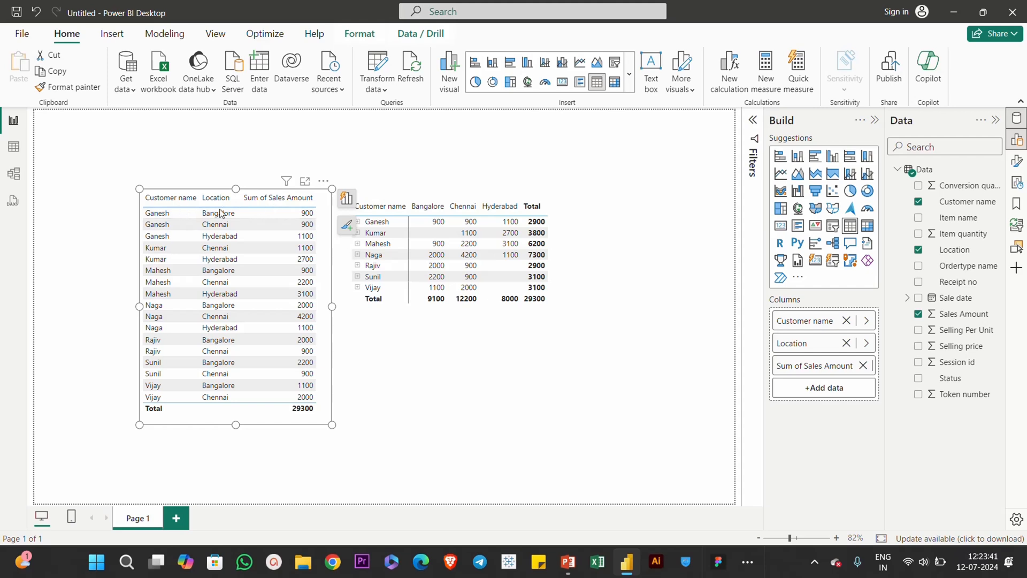
left_click(1018, 164)
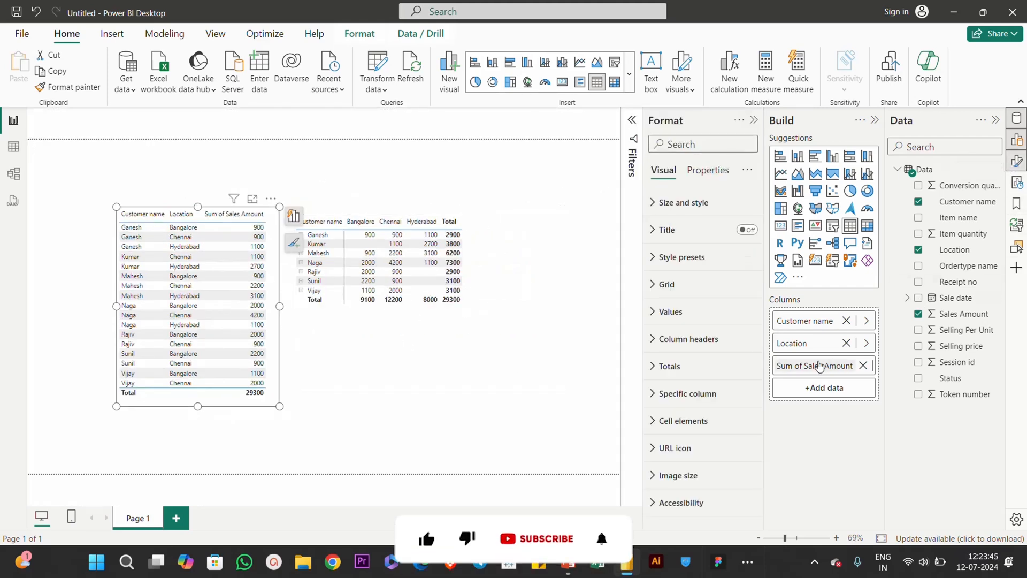
left_click(676, 339)
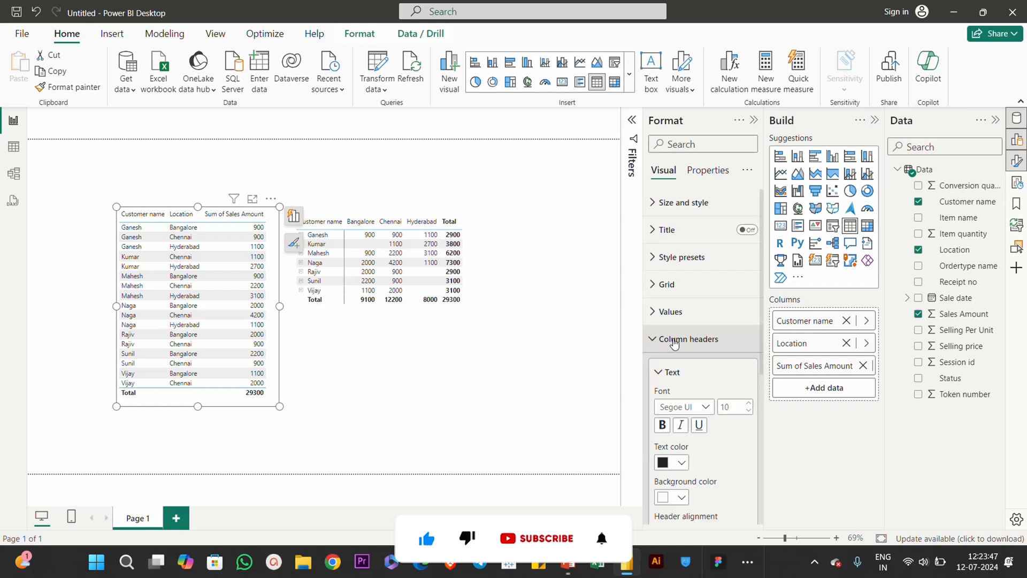
left_click(730, 278)
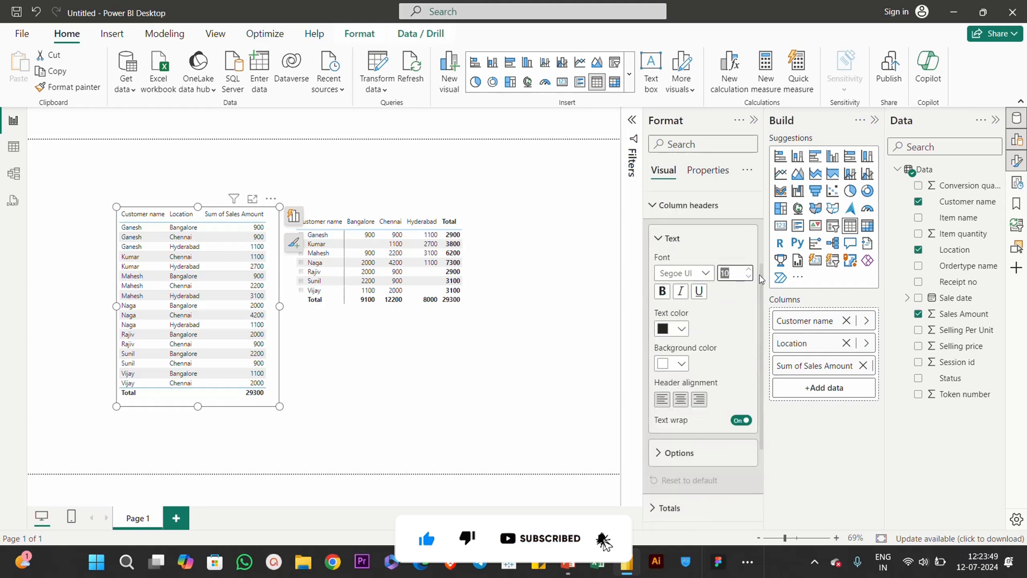
key("Return")
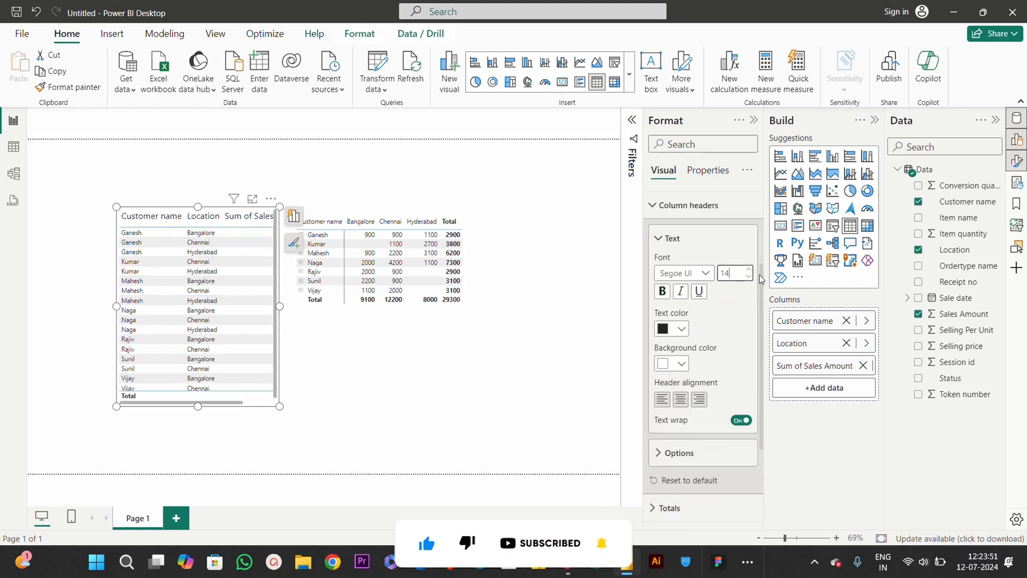
left_click(666, 298)
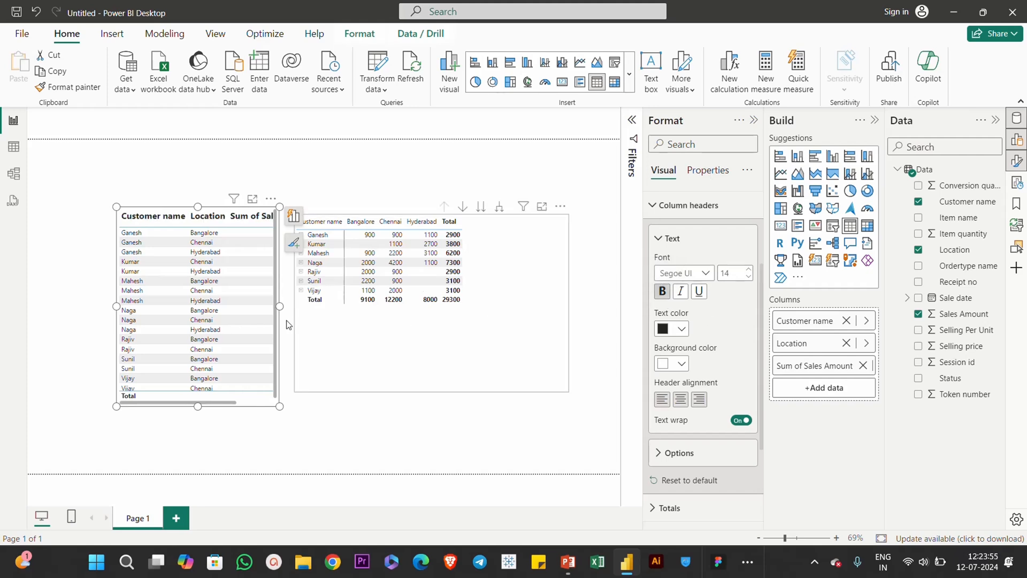
Step: Move the matrix farther from the table, widen the table to fit its headers, and reposition it near the page edge
left_click(383, 306)
left_click_drag(384, 306, 435, 312)
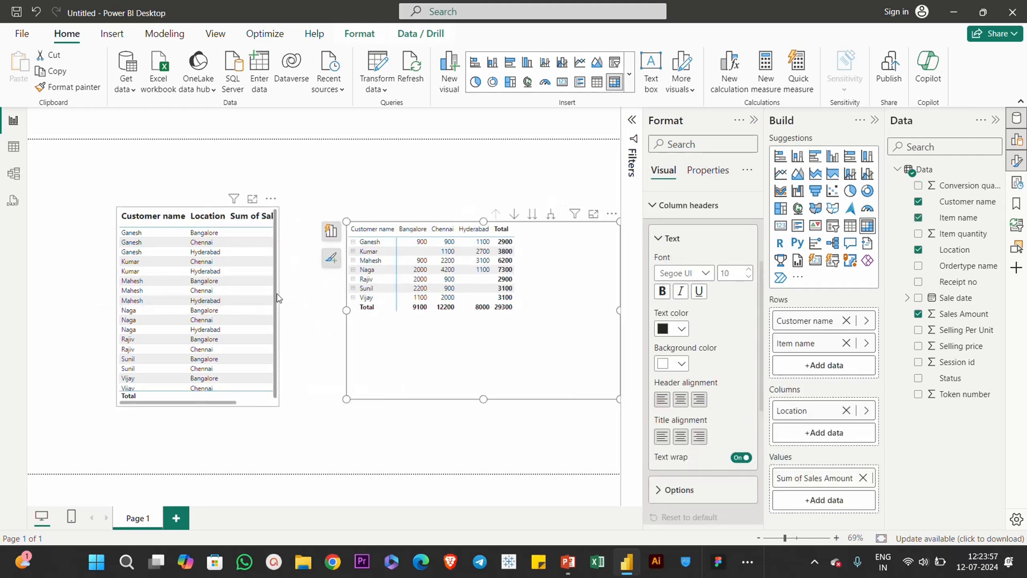
left_click_drag(283, 311, 335, 310)
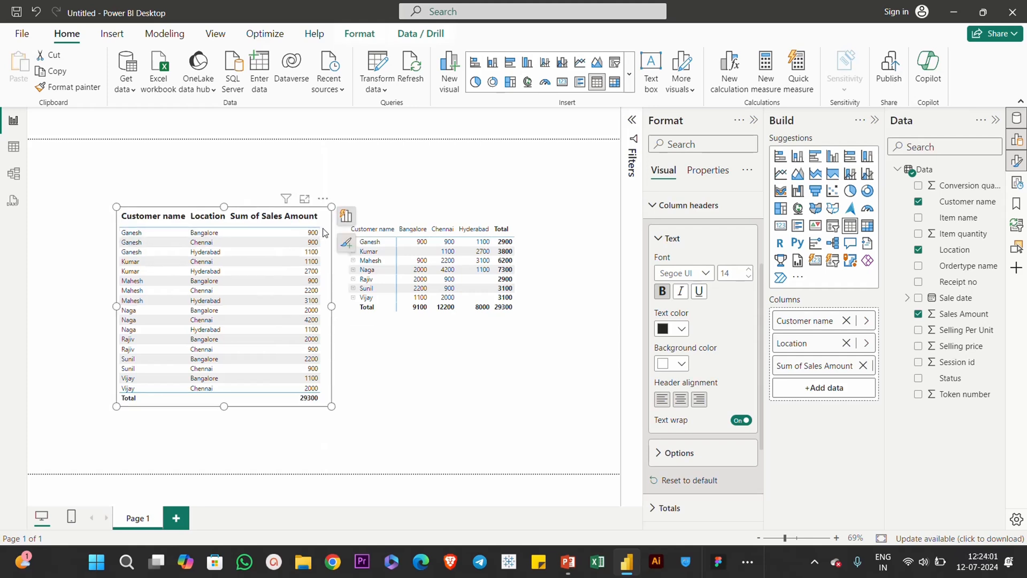
left_click_drag(324, 229, 258, 221)
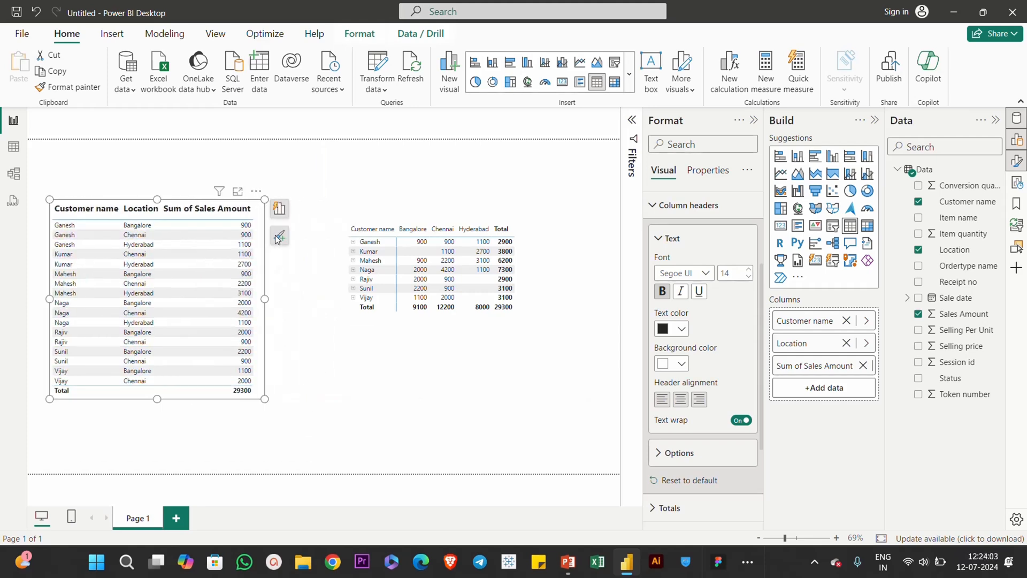
left_click(262, 404)
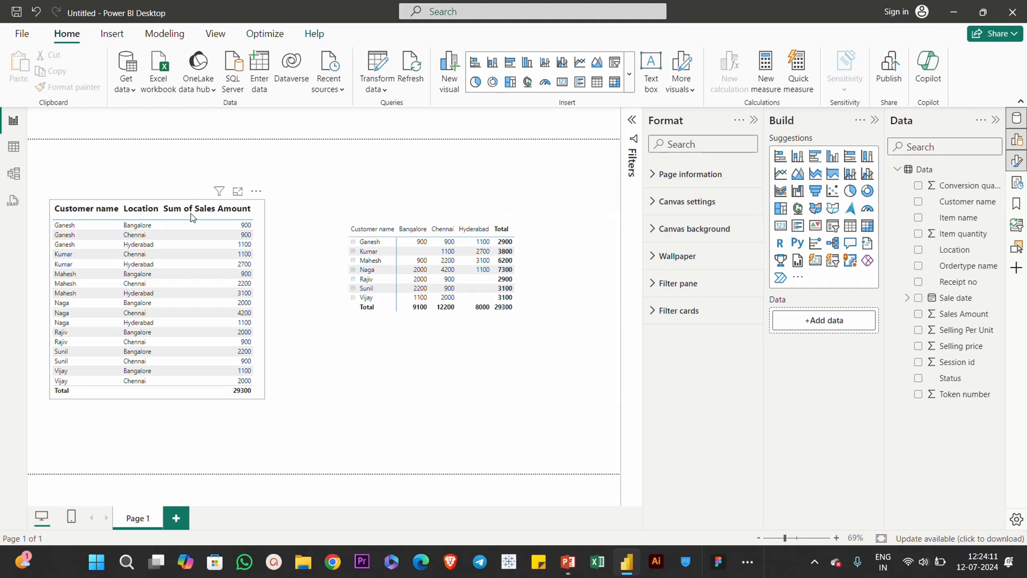
Step: Turn on the table's vertical gridlines and set their width to 2
left_click(258, 245)
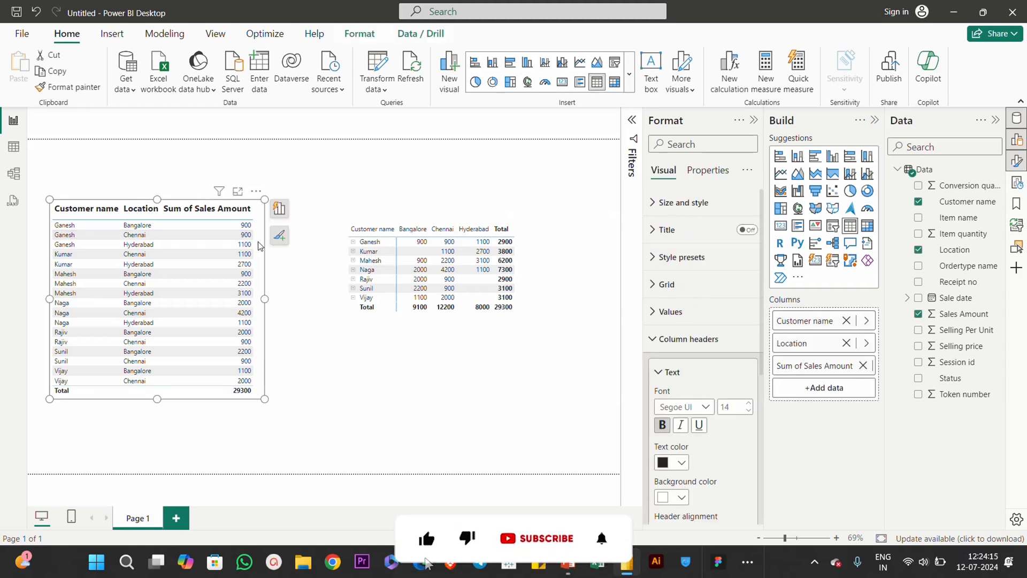
left_click(680, 288)
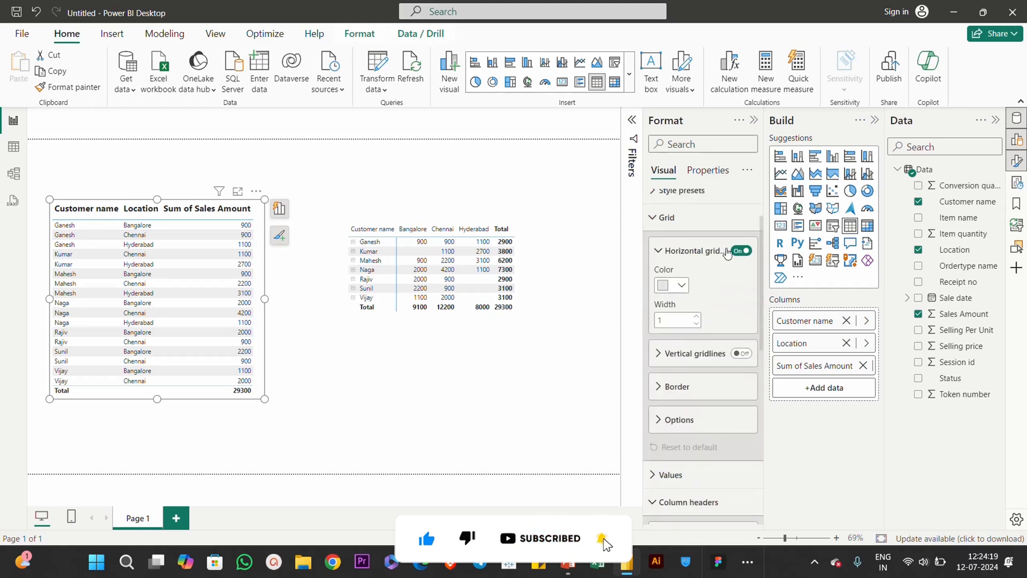
left_click(742, 356)
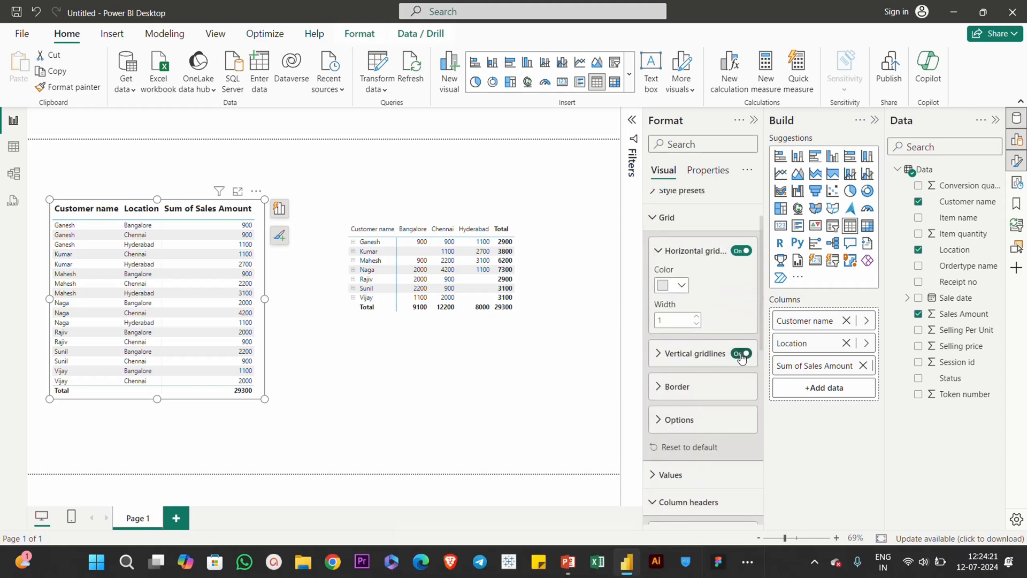
left_click(682, 354)
left_click(672, 423)
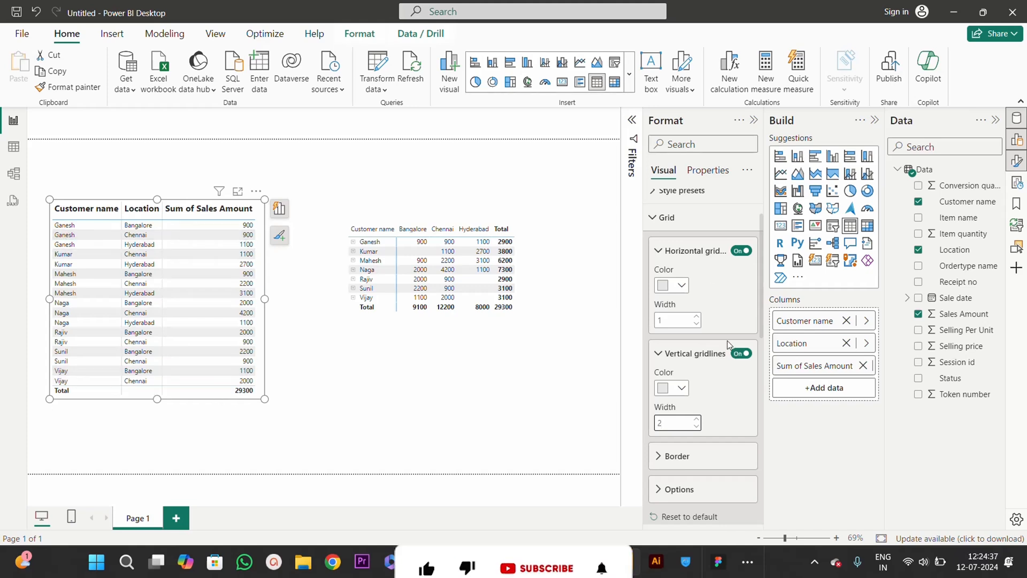
left_click(666, 217)
left_click(684, 272)
left_click(683, 270)
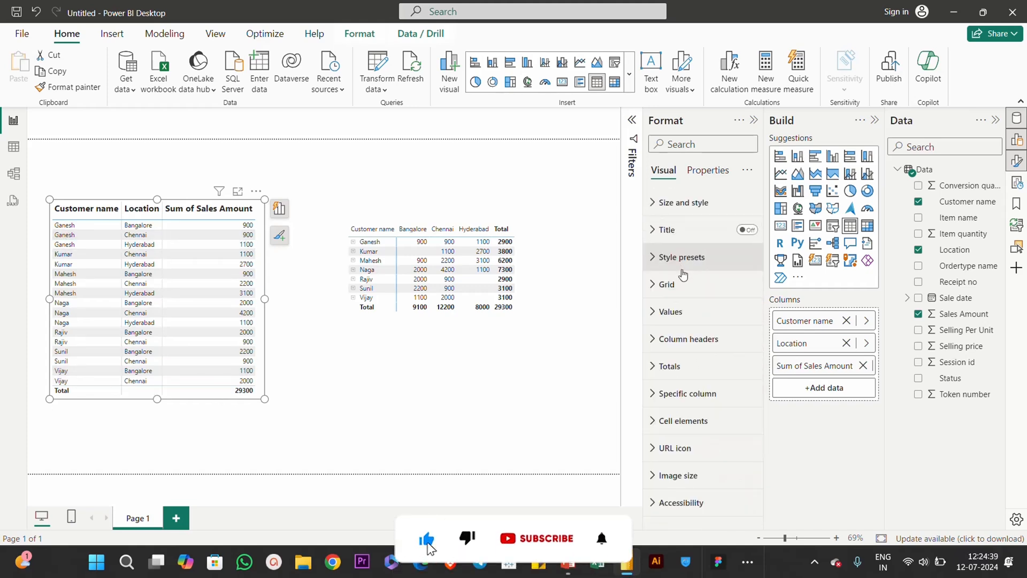
Step: Set the table values' font size to 12 and extend the table downward to fit all rows
left_click(669, 311)
left_click(728, 377)
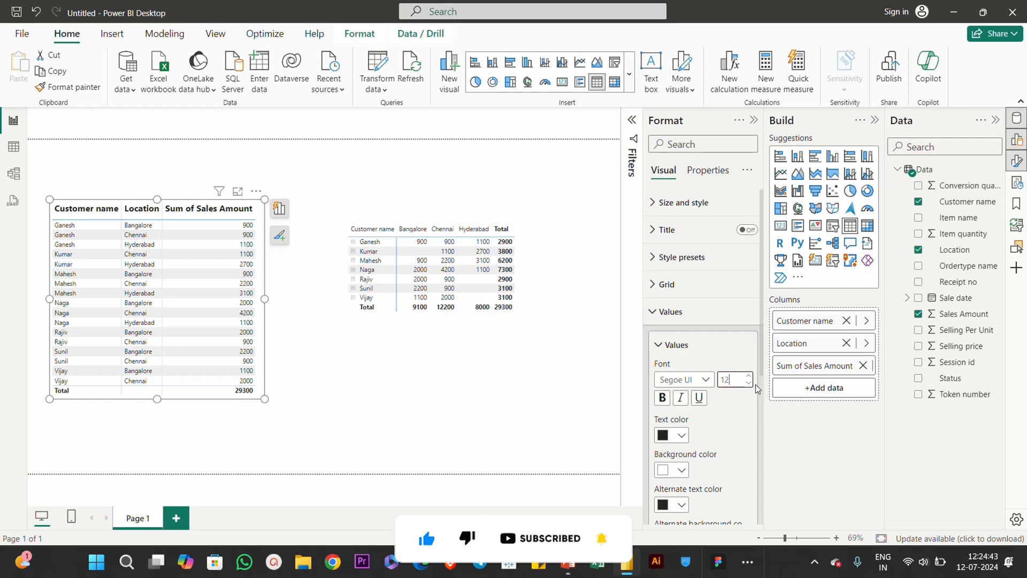
key("Return")
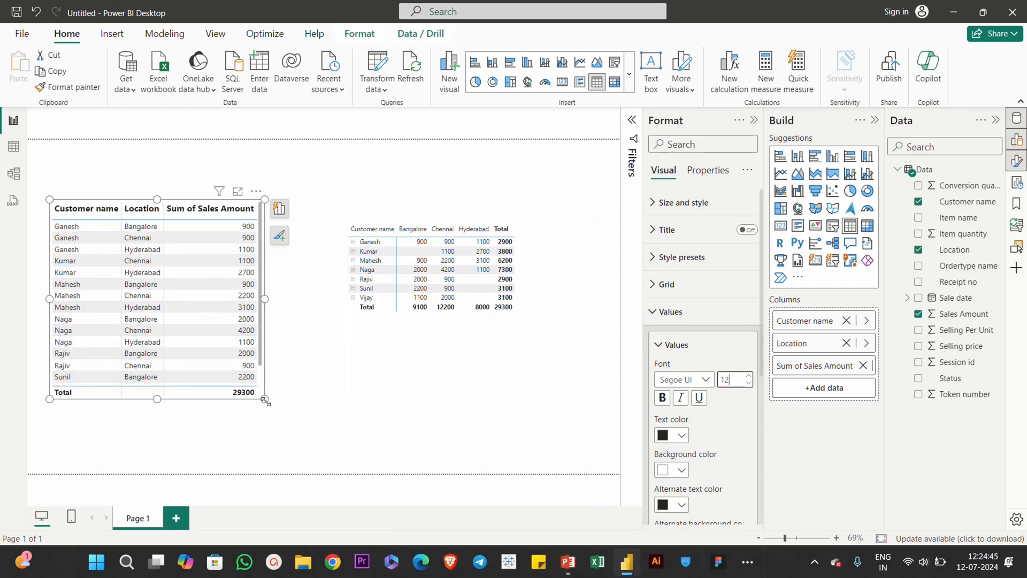
left_click_drag(266, 400, 269, 435)
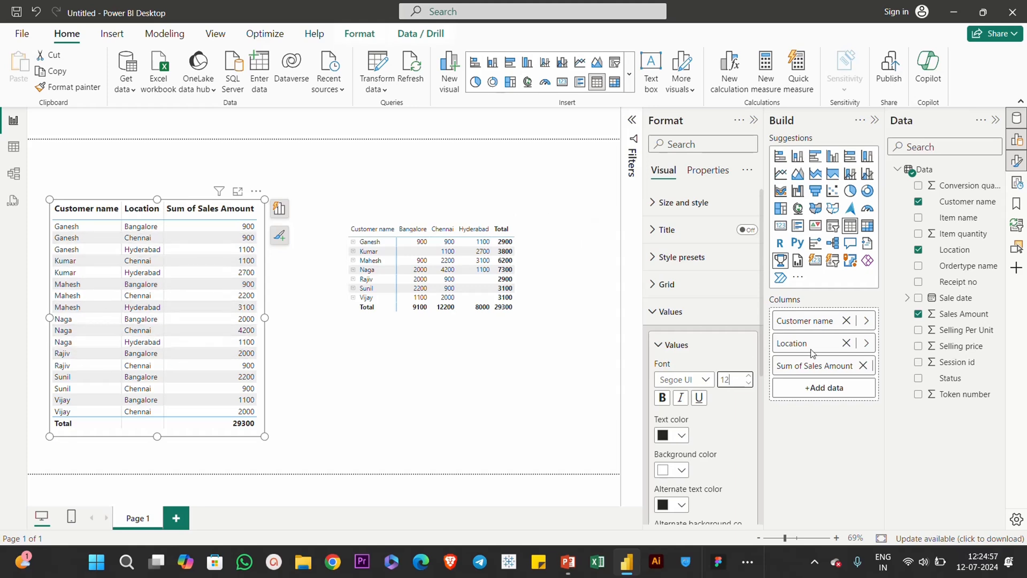
left_click(699, 303)
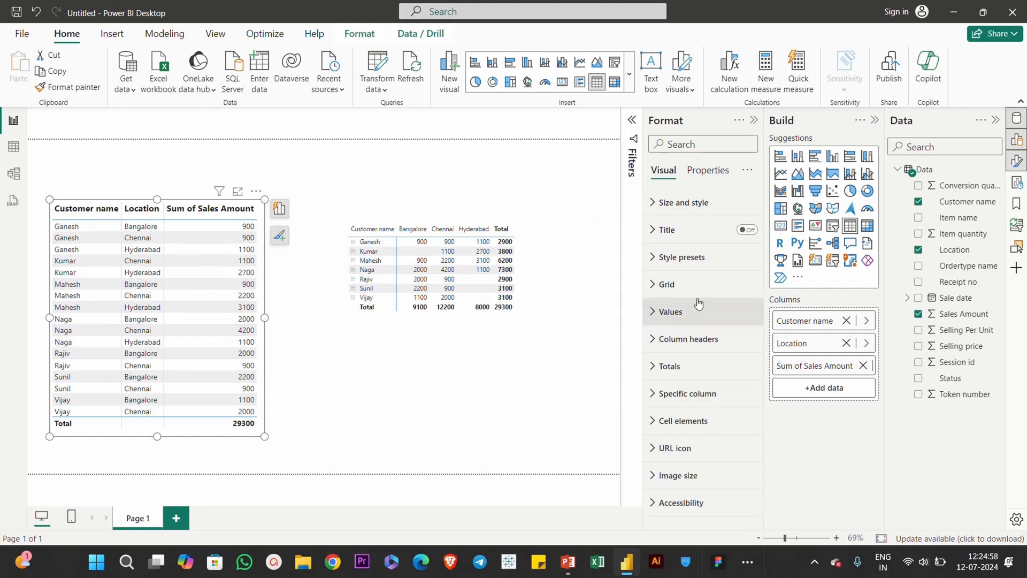
Step: Apply the Minimal style preset to the table
left_click(681, 260)
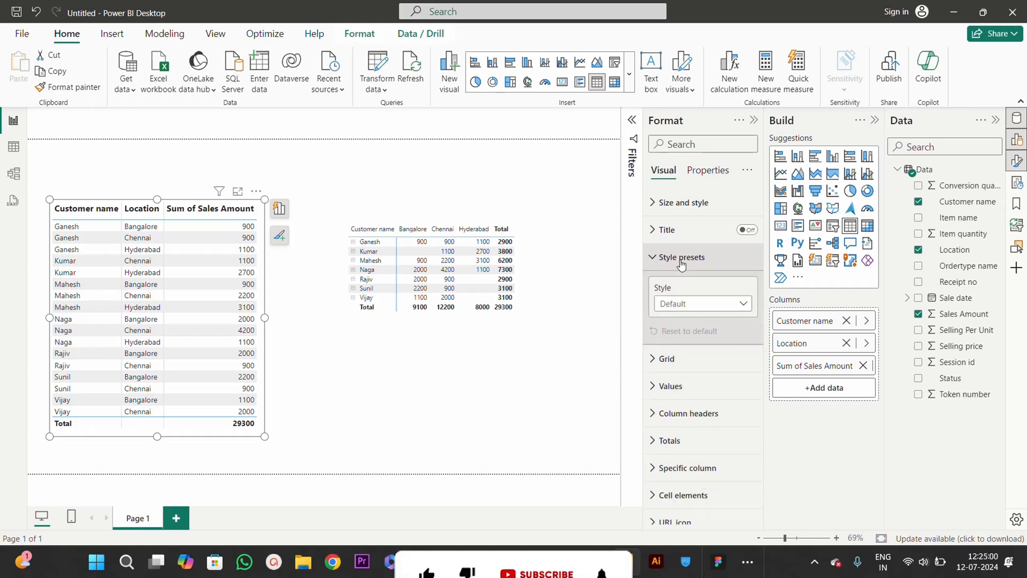
left_click(692, 309)
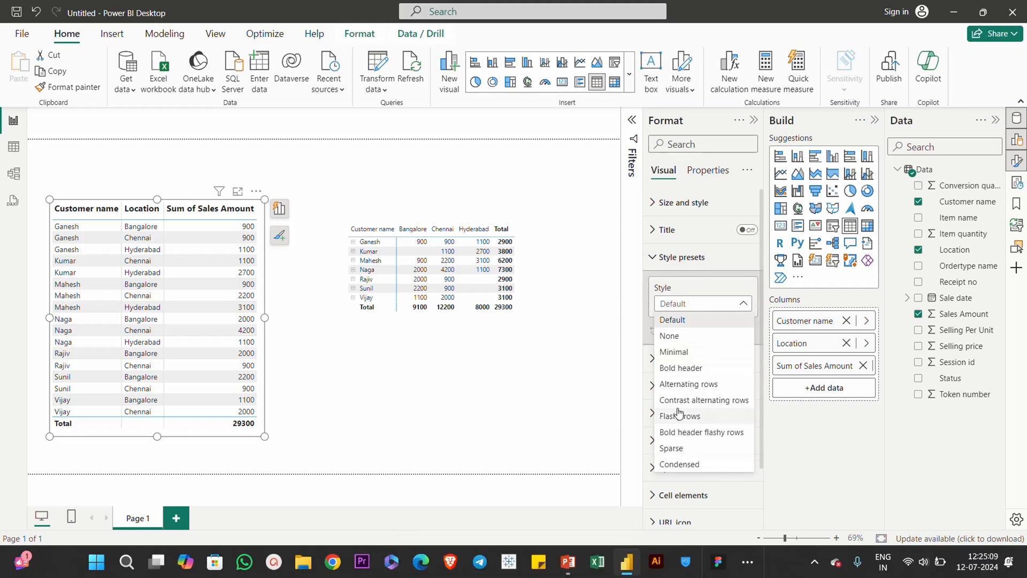
left_click(685, 358)
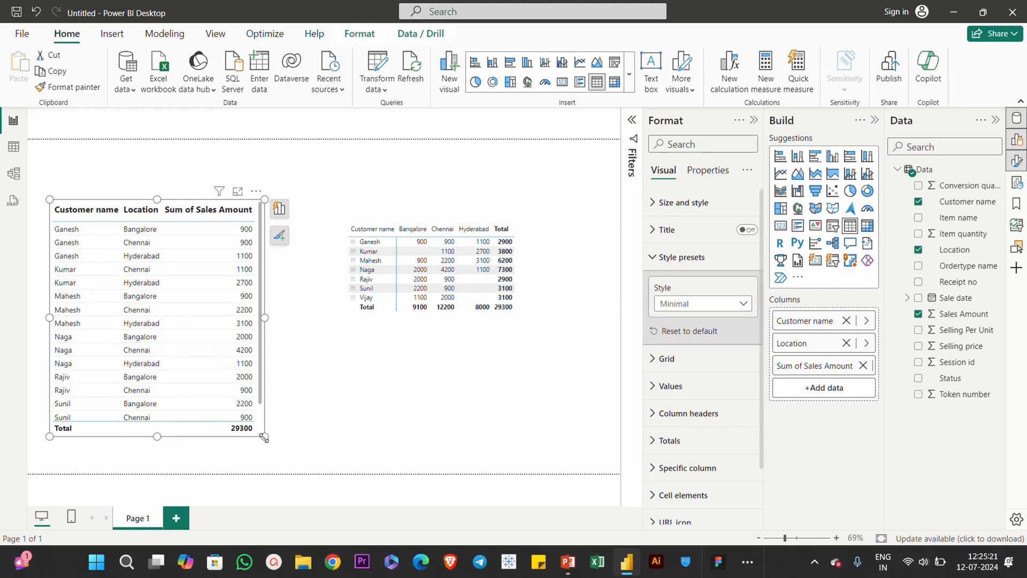
Step: Enlarge the table to about 480 wide and 592 high, and move it up to about 64 vertically on the page
left_click_drag(264, 436, 272, 465)
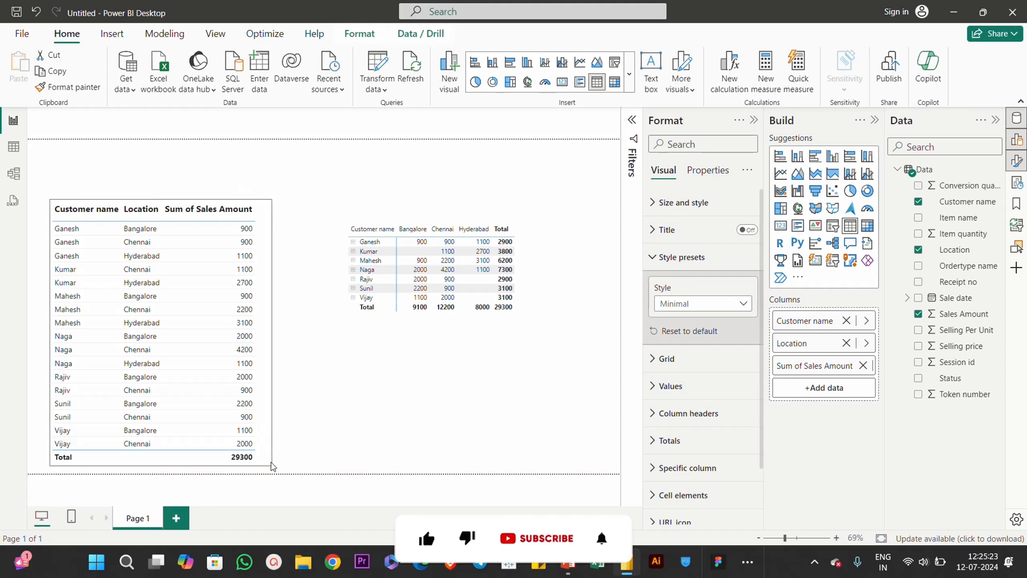
left_click_drag(257, 193, 263, 162)
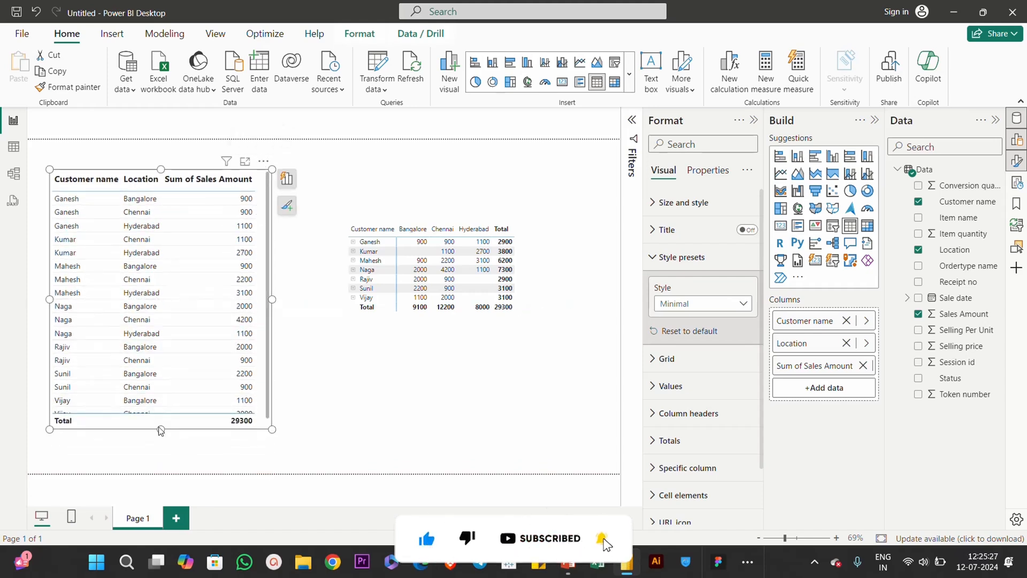
left_click_drag(162, 428, 161, 444)
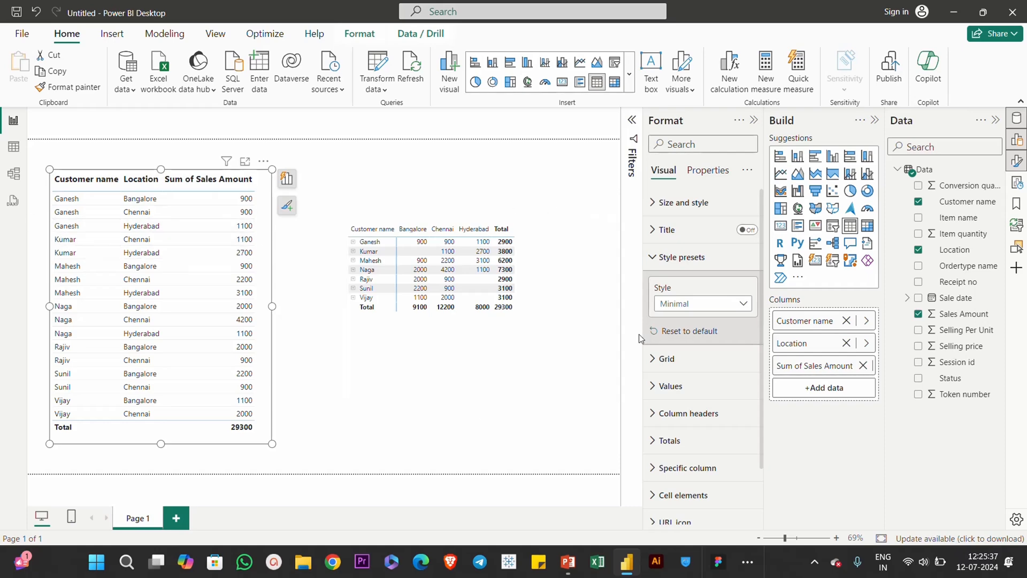
Step: Set the table's padding to 10 px on all four sides
left_click(698, 257)
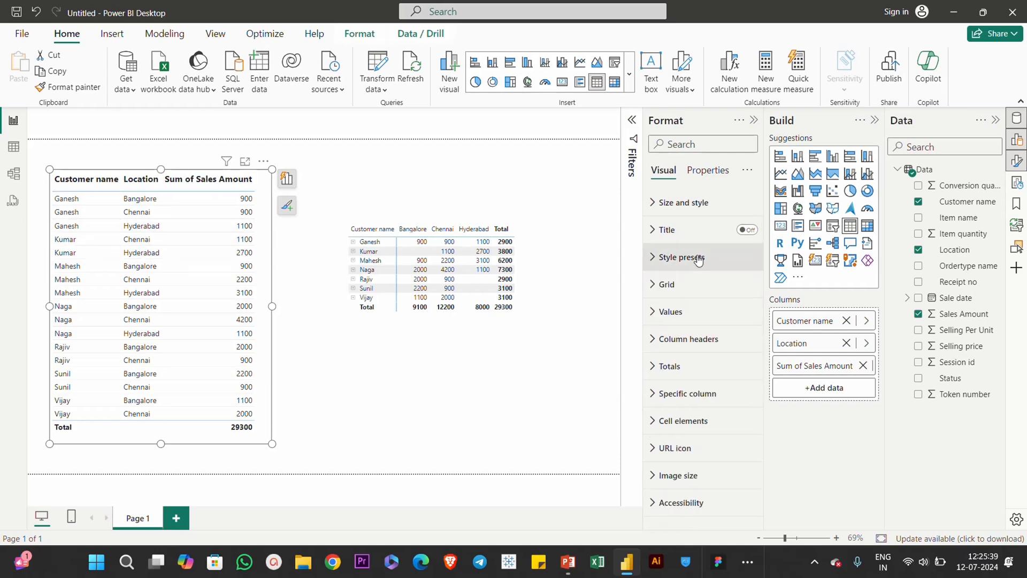
left_click(683, 206)
scroll(711, 339, "down", 3)
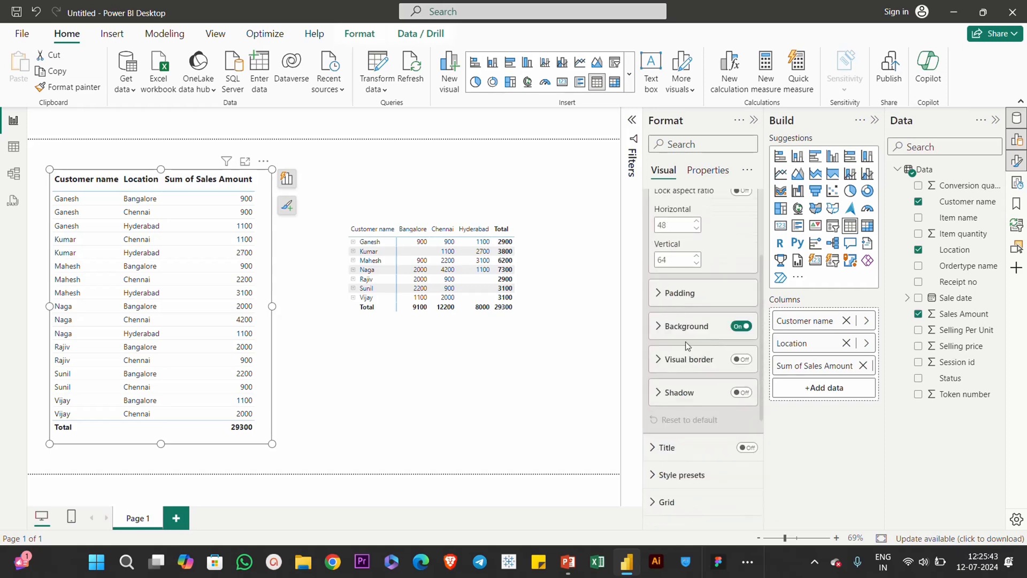
scroll(695, 289, "up", 3)
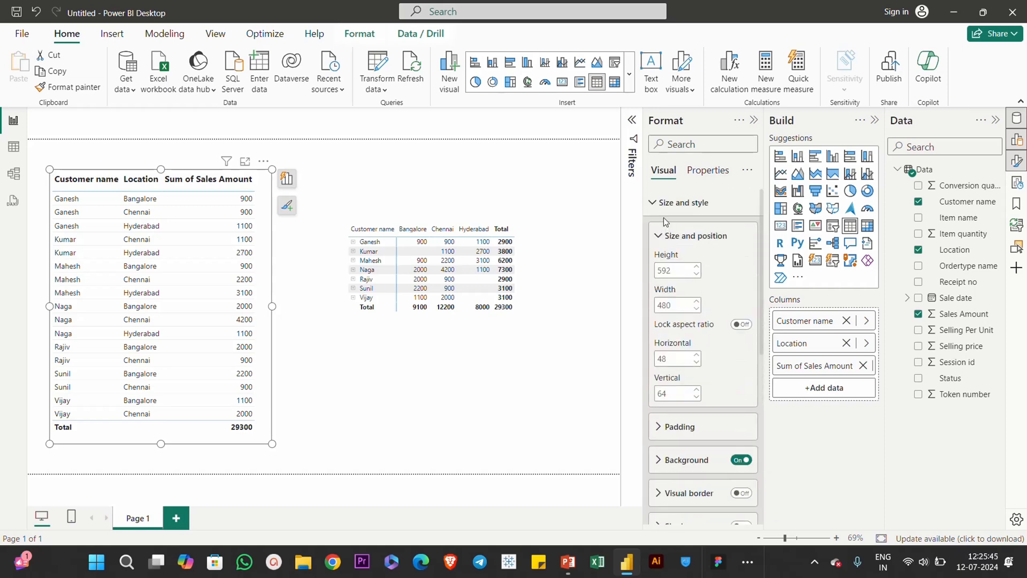
scroll(697, 329, "down", 3)
left_click(684, 293)
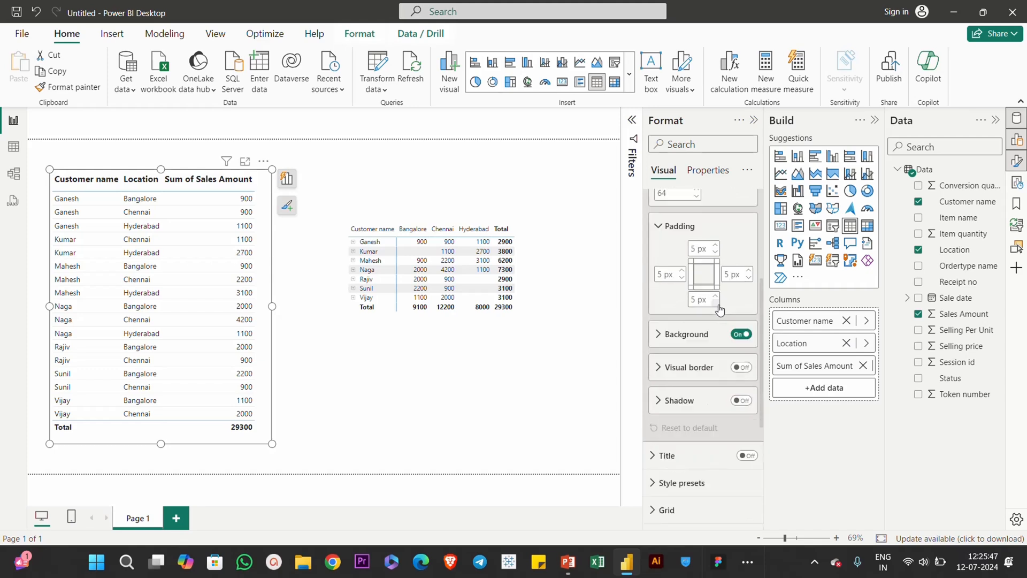
left_click(696, 248)
type("10")
key("Tab")
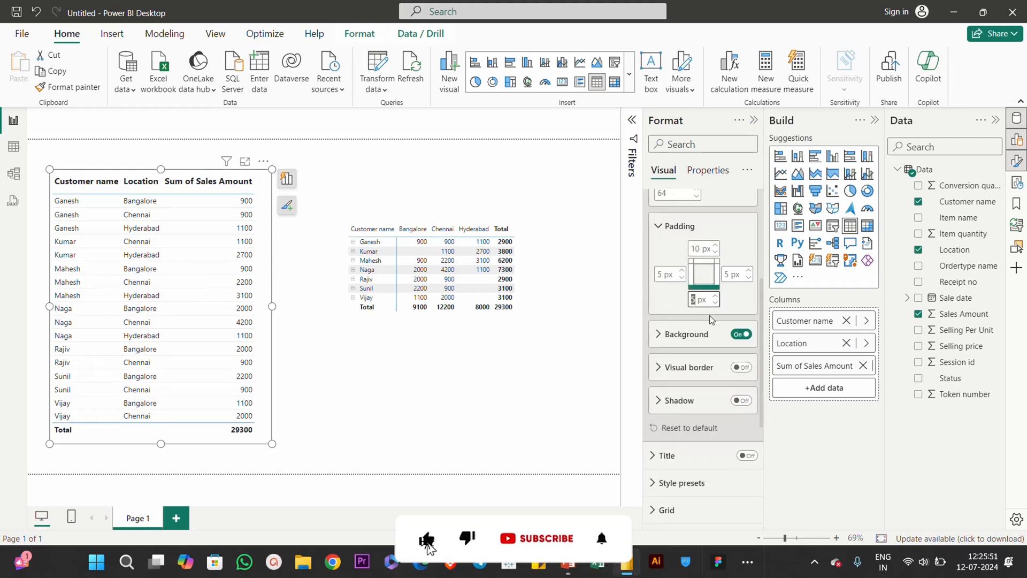
type("10")
key("Tab")
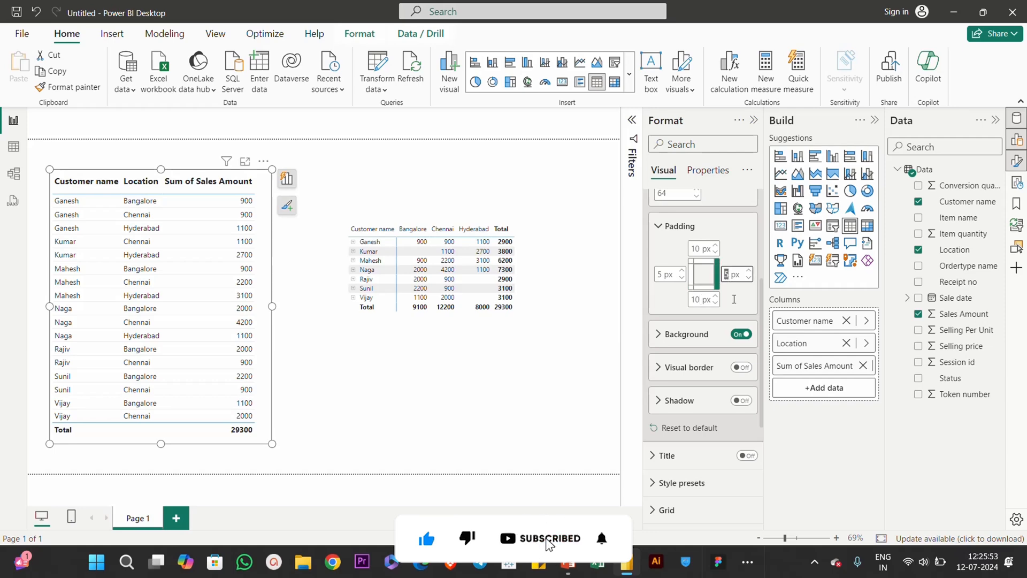
key("Tab")
type("1")
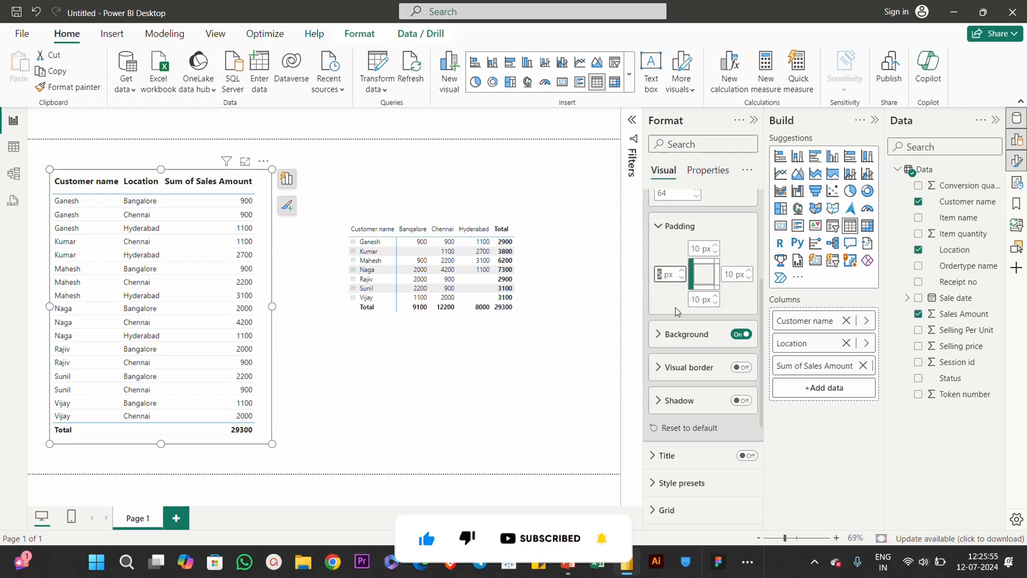
type("0")
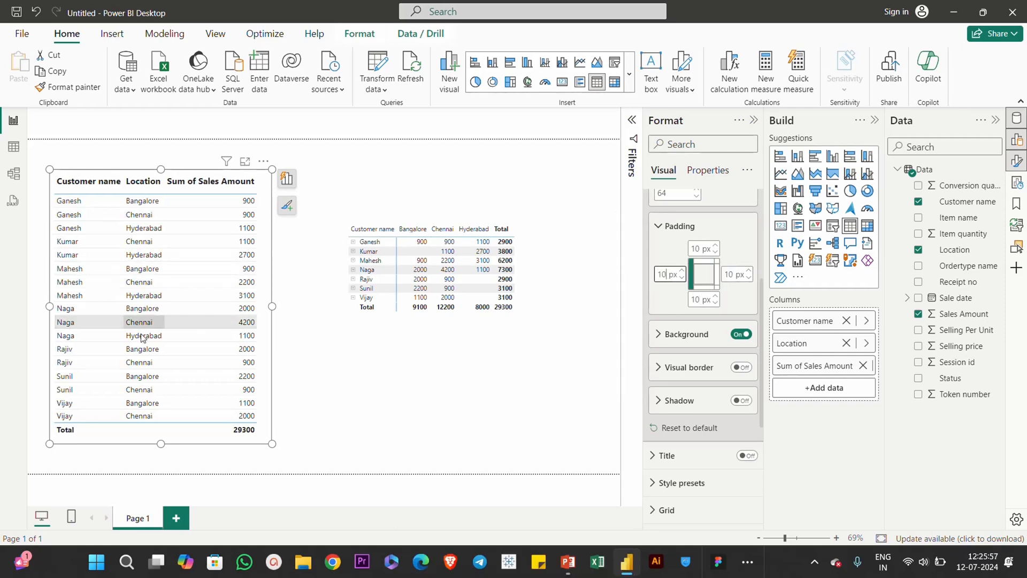
left_click(350, 386)
left_click(301, 384)
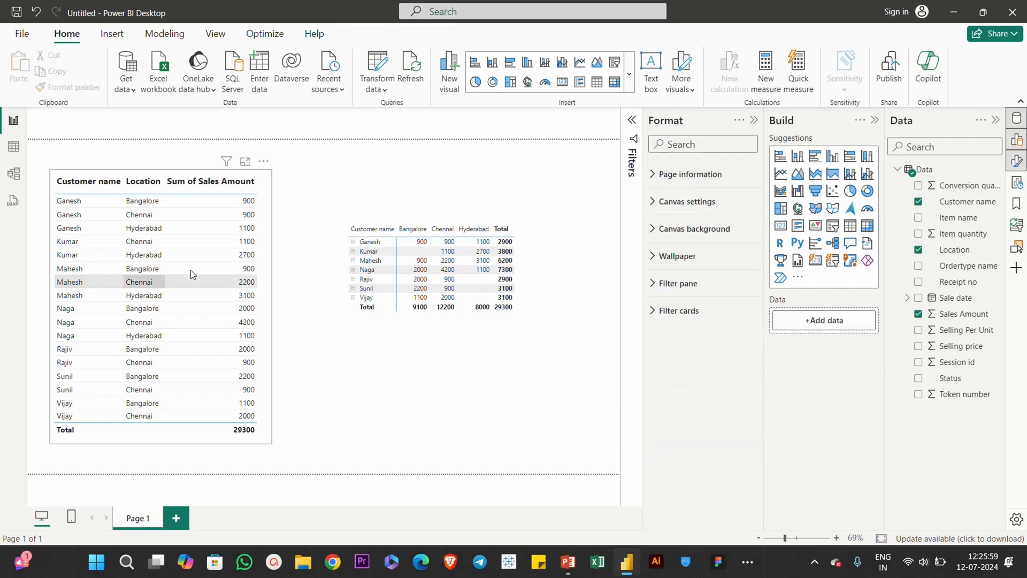
Step: Turn on vertical gridlines in the Minimal-styled table, keeping the default width of 1
left_click(269, 218)
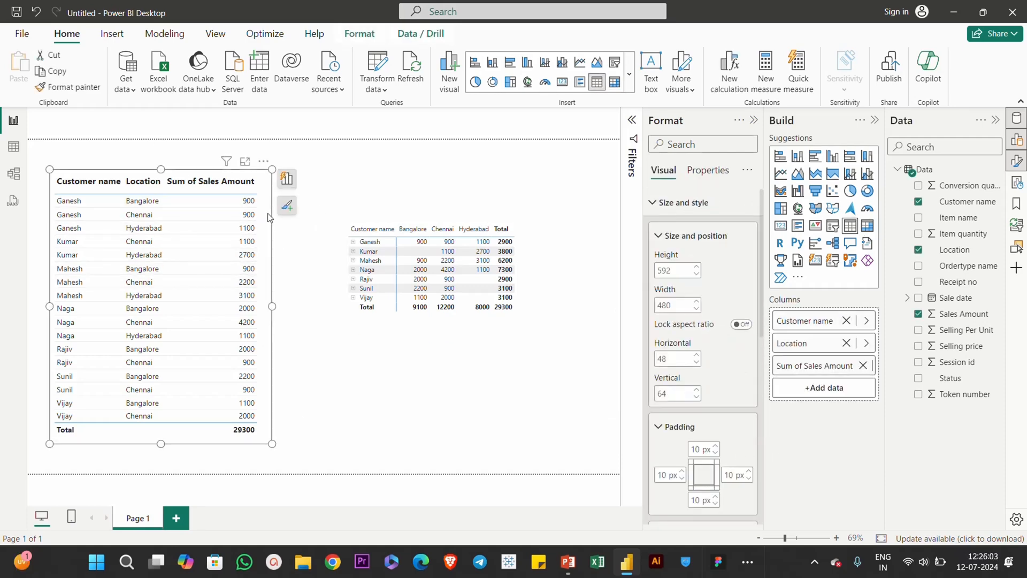
left_click(679, 242)
left_click(688, 274)
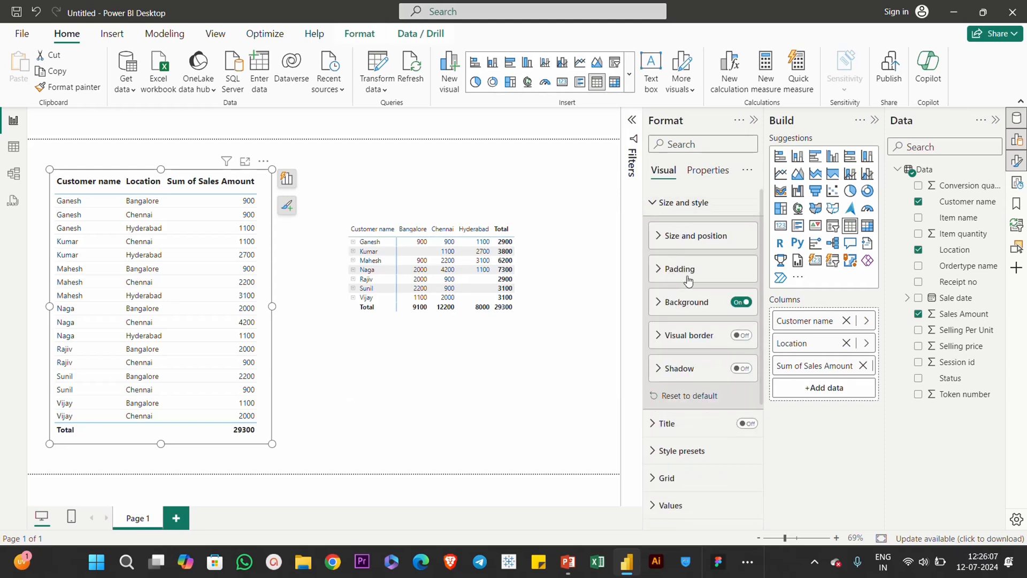
left_click(681, 202)
left_click(673, 284)
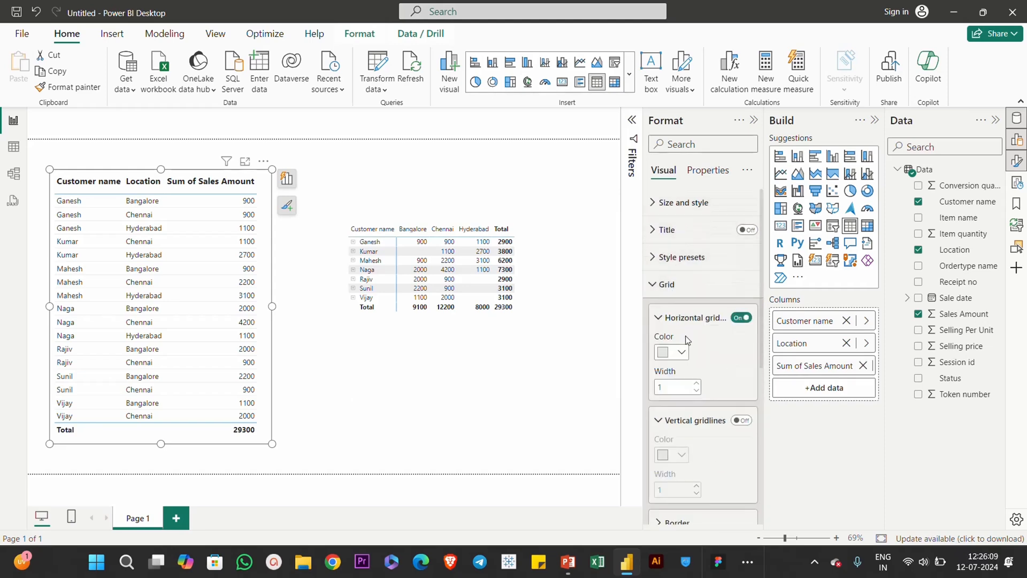
left_click(738, 420)
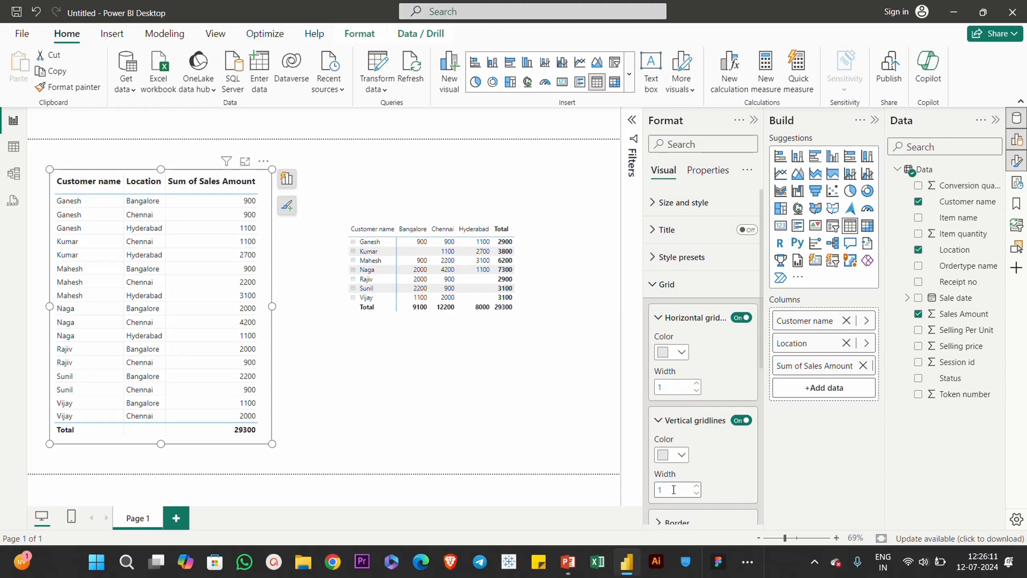
left_click(301, 370)
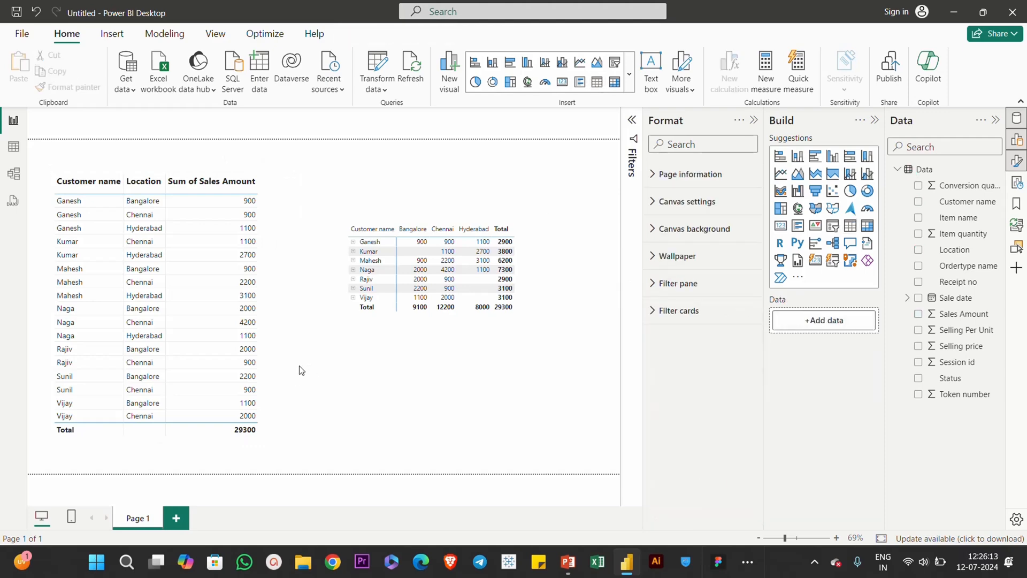
Step: Add a visual border around the table and give it a medium gray color
left_click(269, 280)
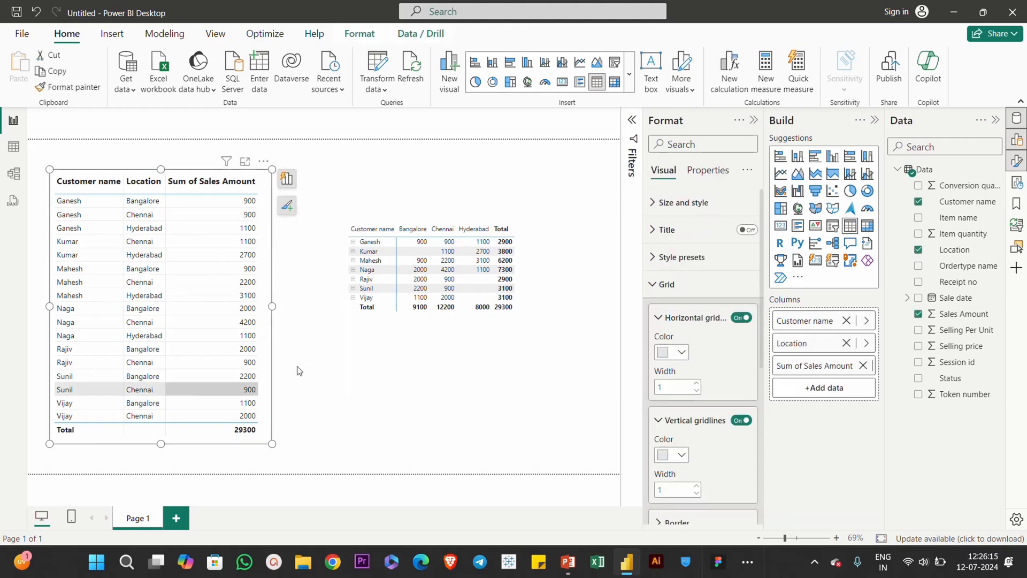
left_click(683, 206)
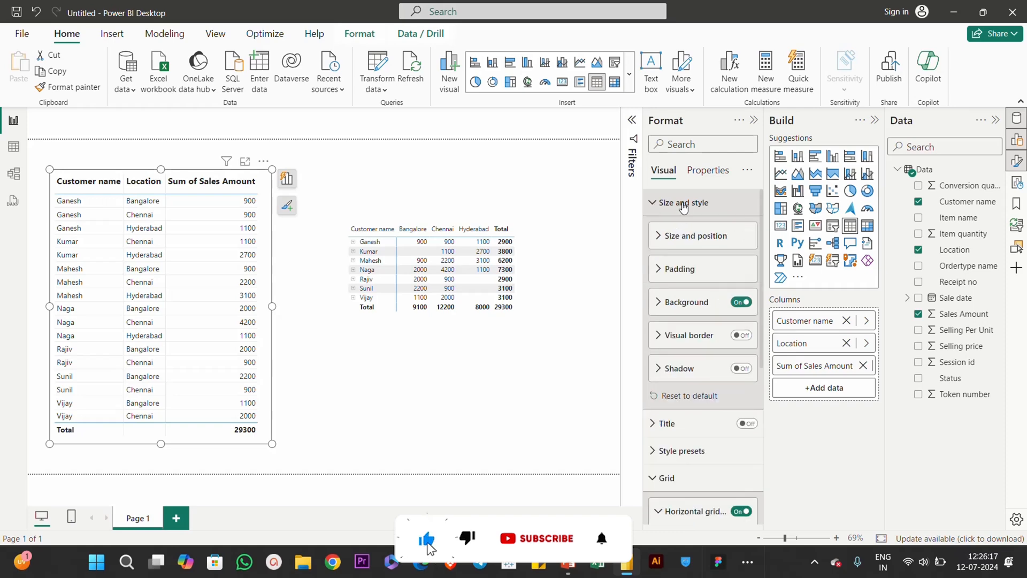
left_click(743, 336)
left_click(685, 337)
left_click(680, 370)
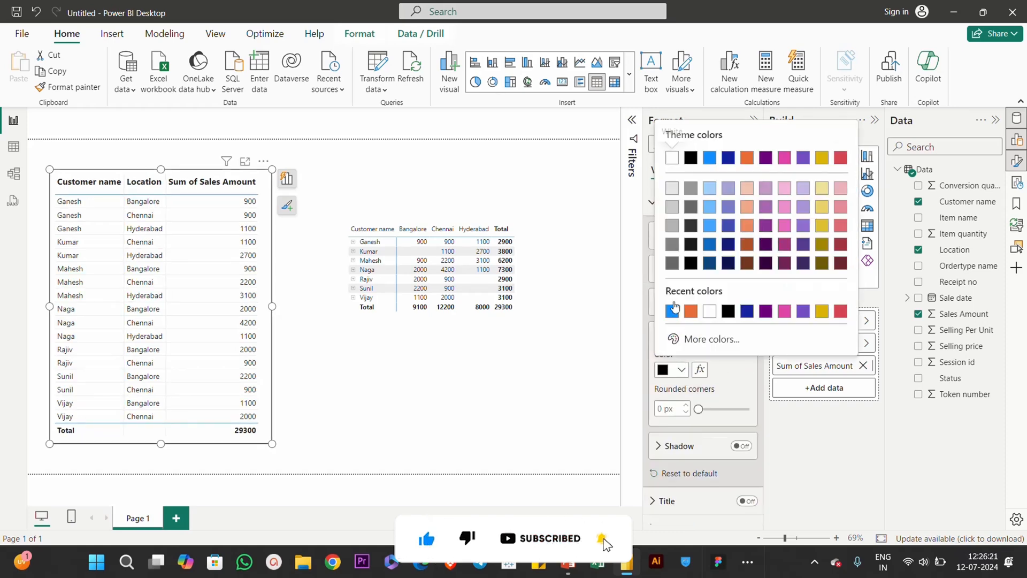
left_click(672, 225)
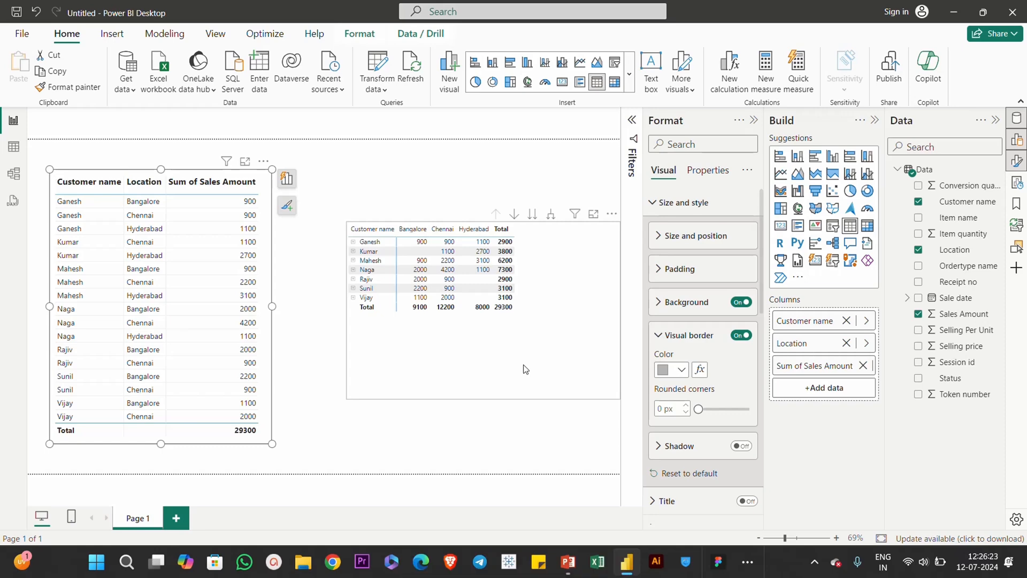
left_click(526, 369)
left_click(571, 445)
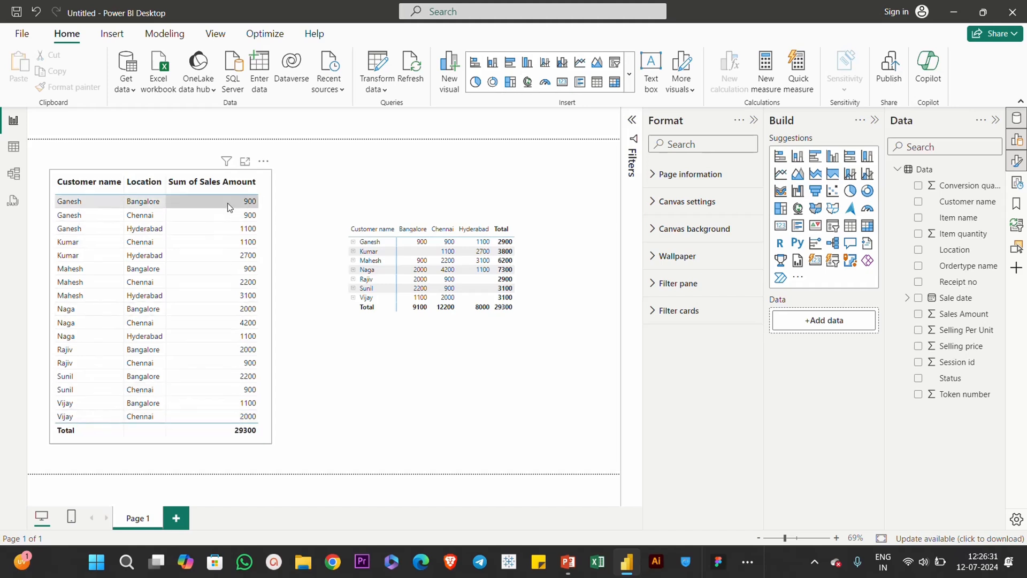
Step: Move the table slightly closer to the left edge of the page
left_click(268, 221)
left_click_drag(269, 221, 261, 223)
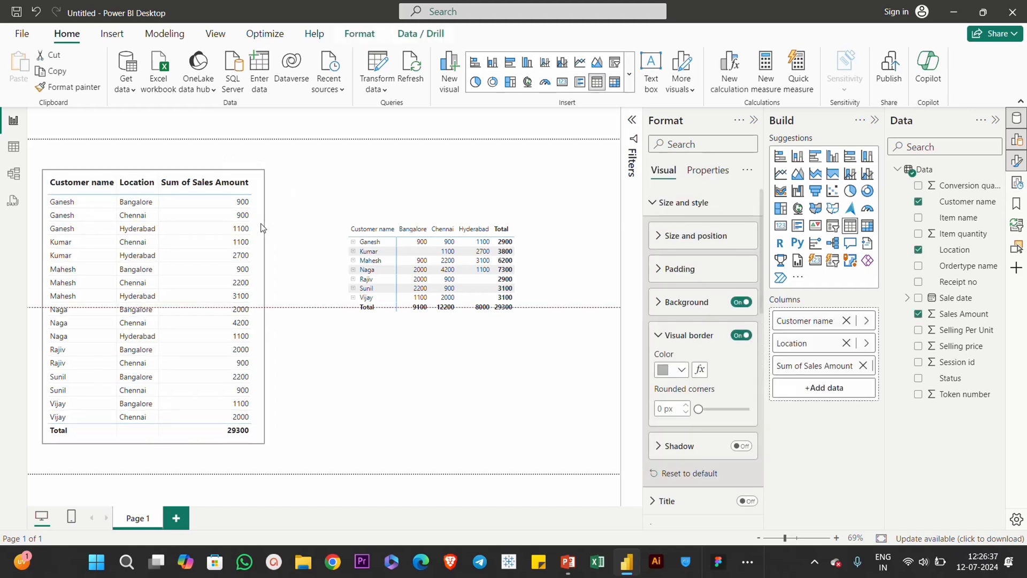
Step: Move the matrix up beside the table and enlarge it so its lower edge lines up with the table's
left_click_drag(545, 286, 478, 233)
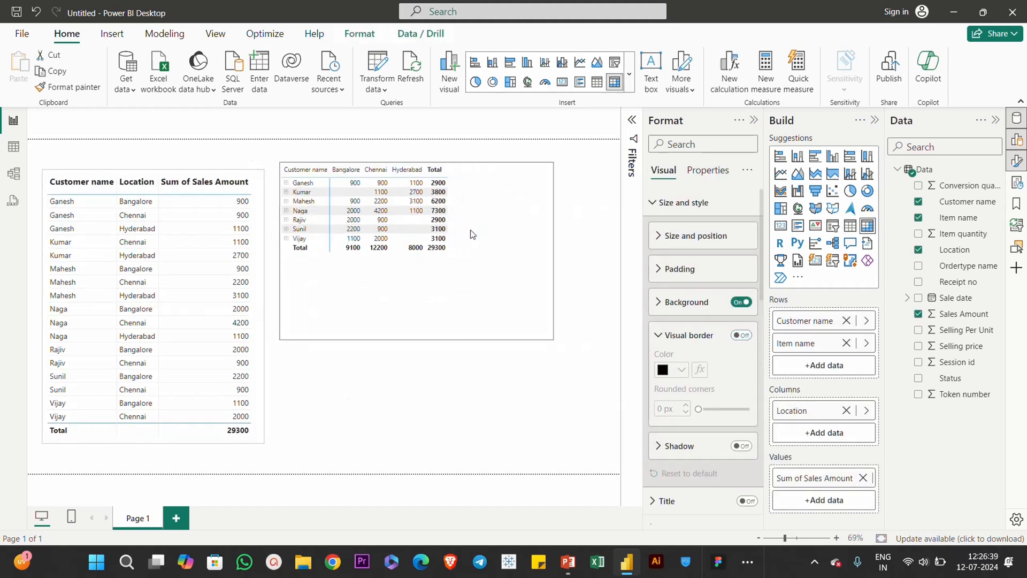
left_click_drag(553, 346, 583, 443)
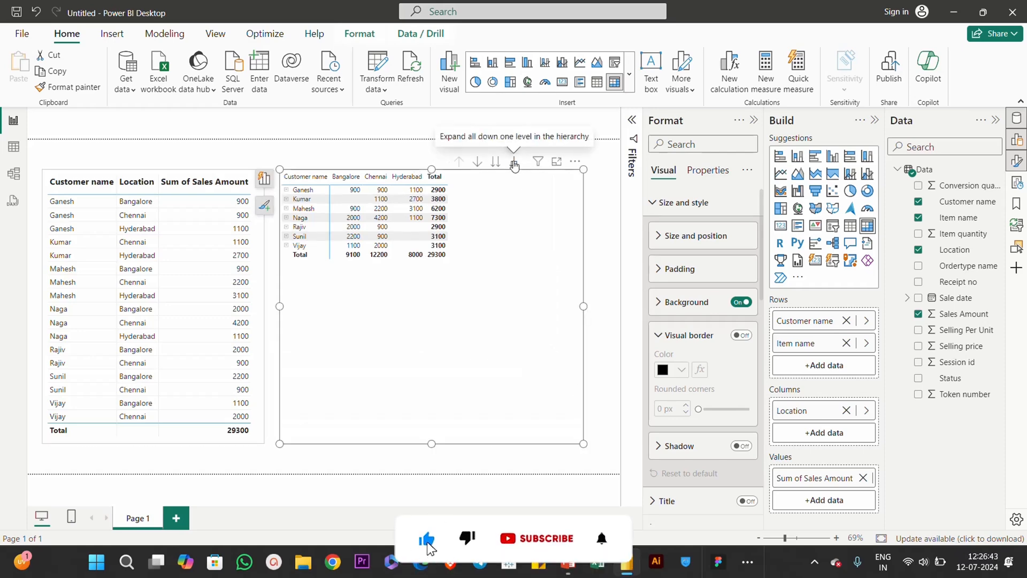
Step: Expand all customers in the matrix down to item level and widen the Customer name column
left_click(515, 163)
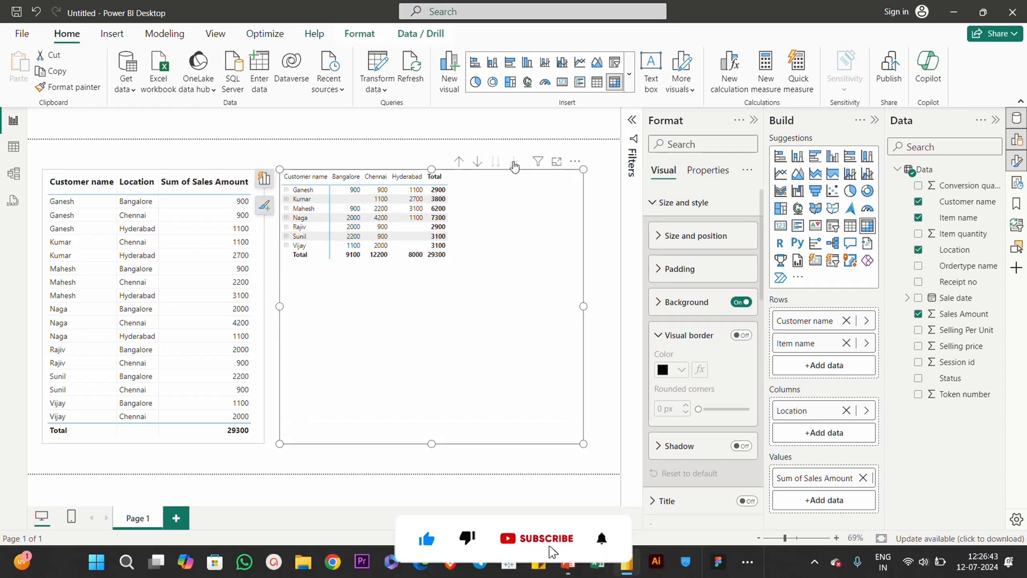
left_click(344, 181)
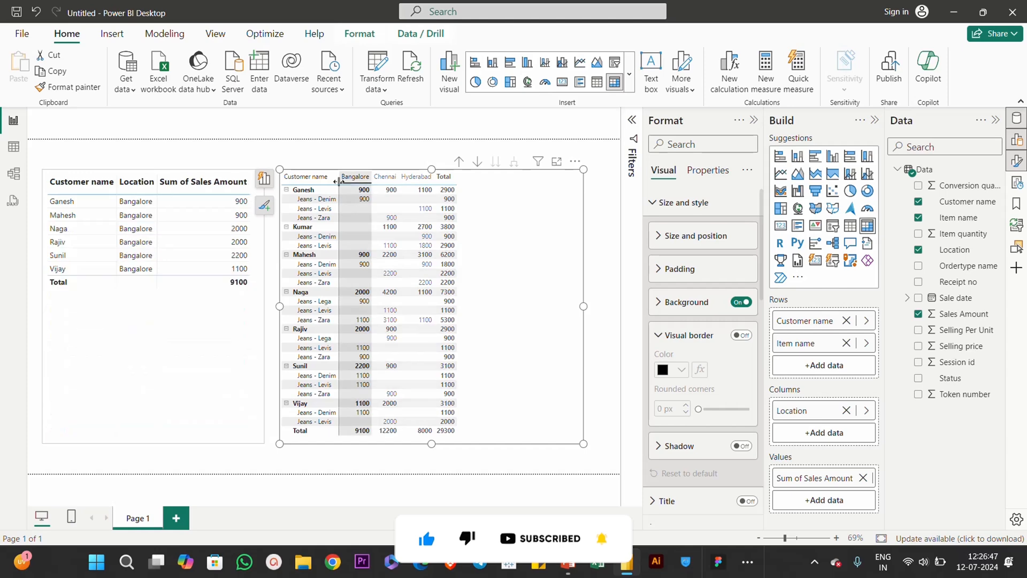
left_click_drag(338, 180, 373, 181)
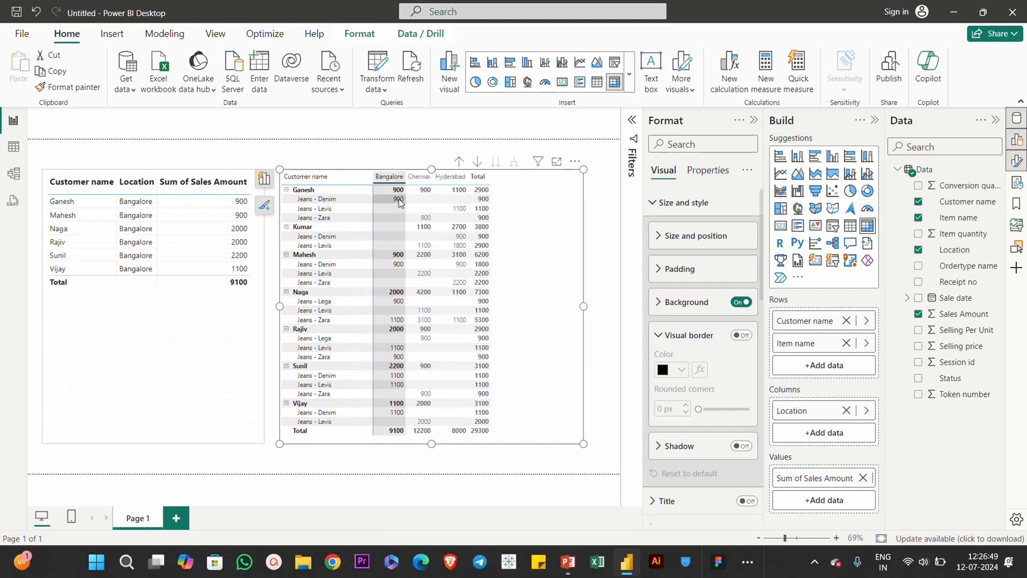
left_click(392, 180)
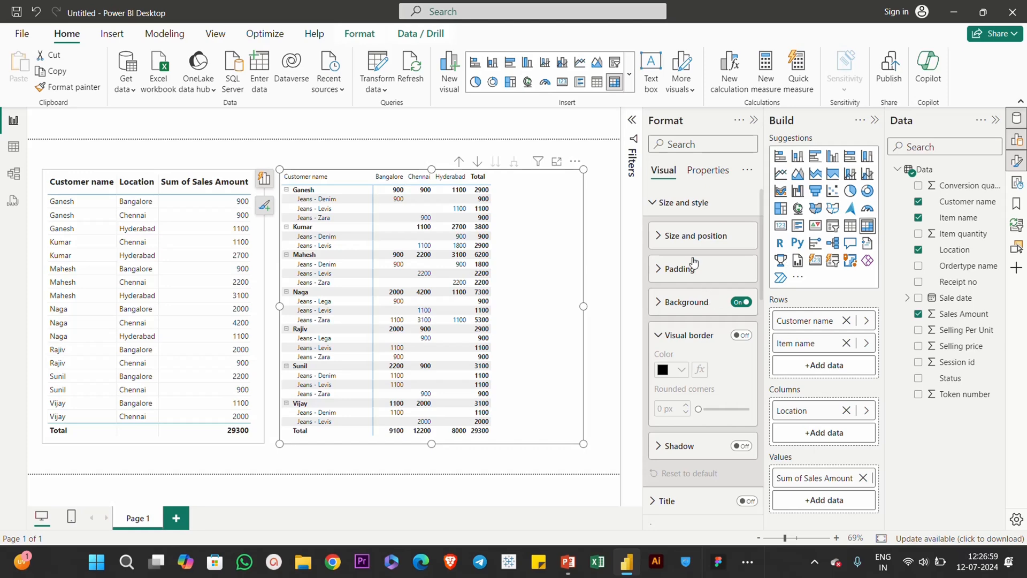
Step: Turn off both the column subtotals and the row subtotals in the matrix
left_click(675, 203)
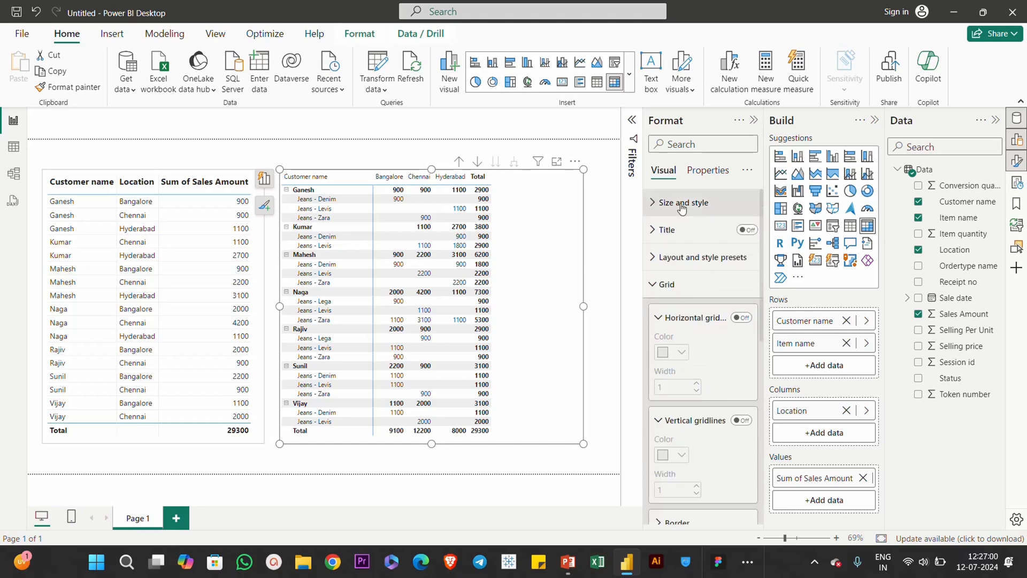
left_click(668, 284)
scroll(706, 401, "down", 3)
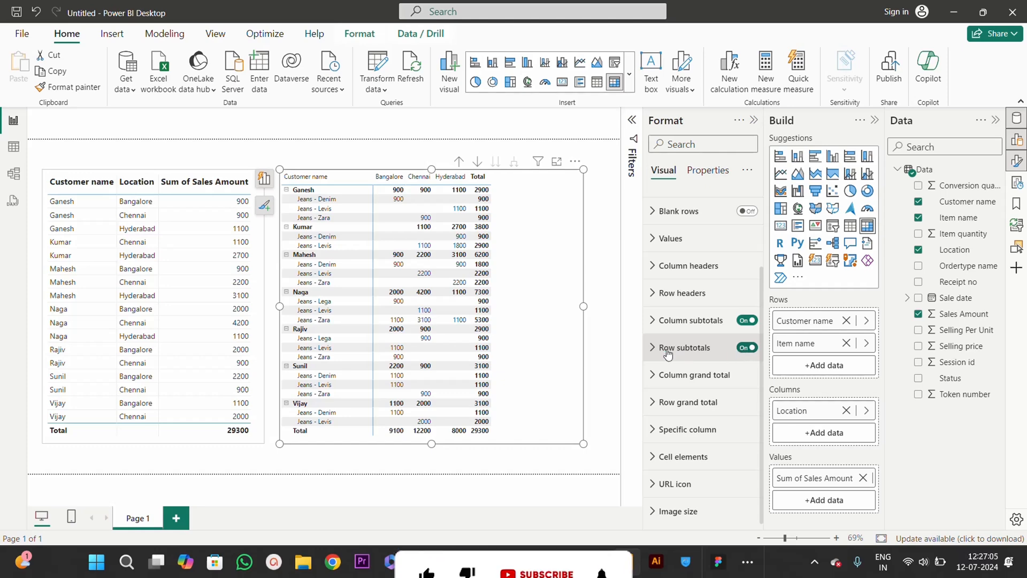
left_click(742, 322)
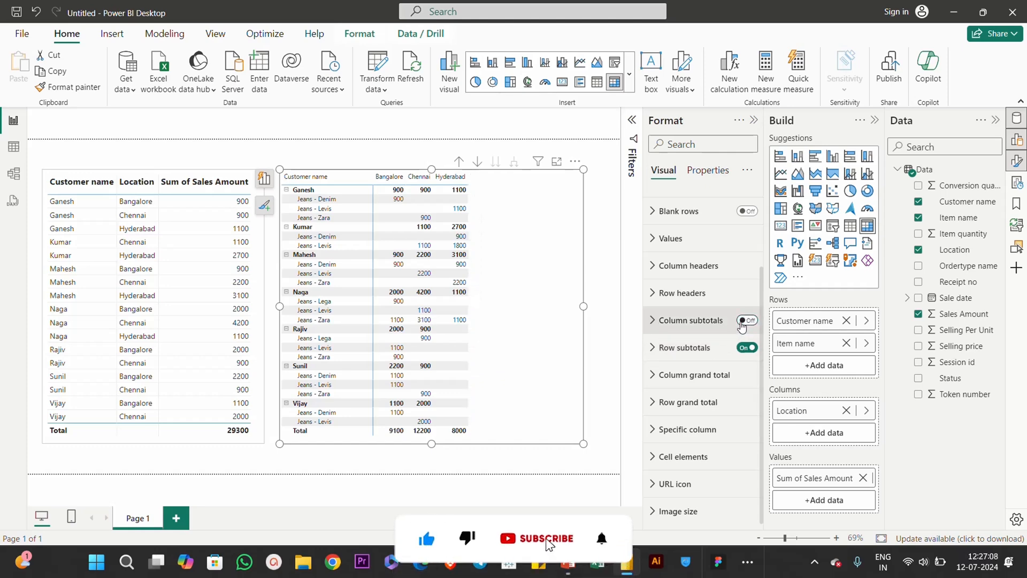
left_click(744, 348)
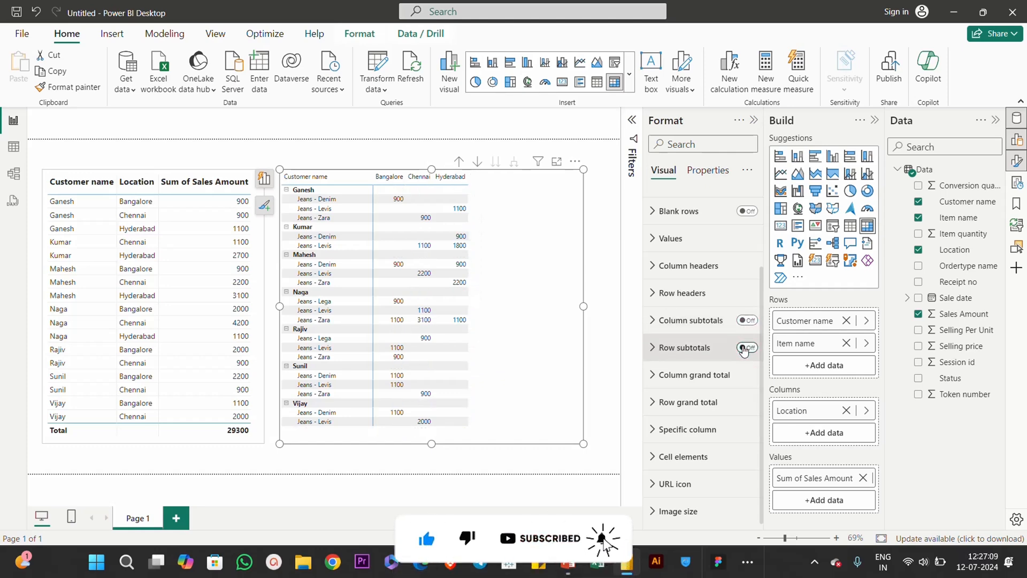
left_click(603, 287)
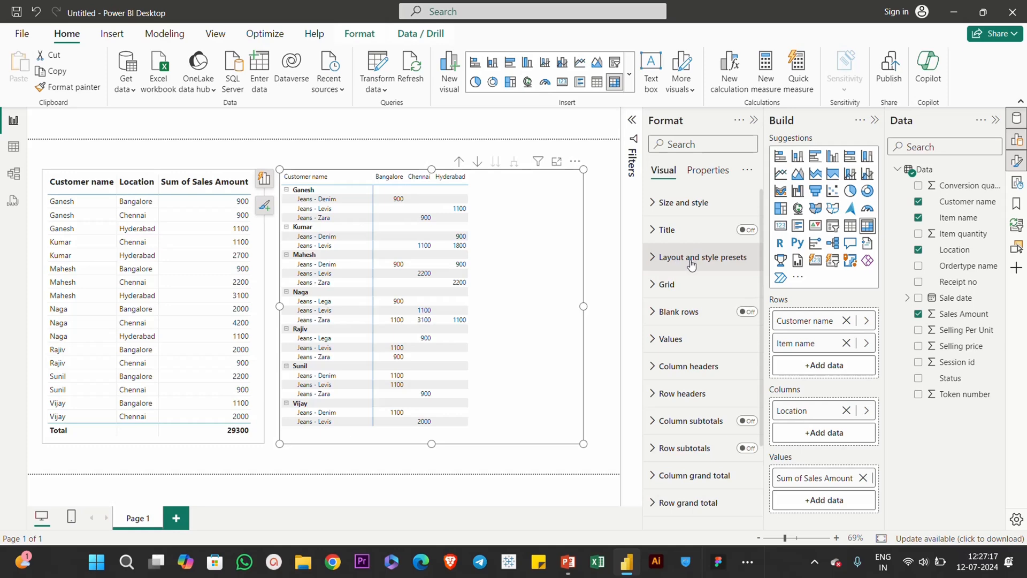
Step: Apply the Minimal style preset to the matrix
left_click(694, 262)
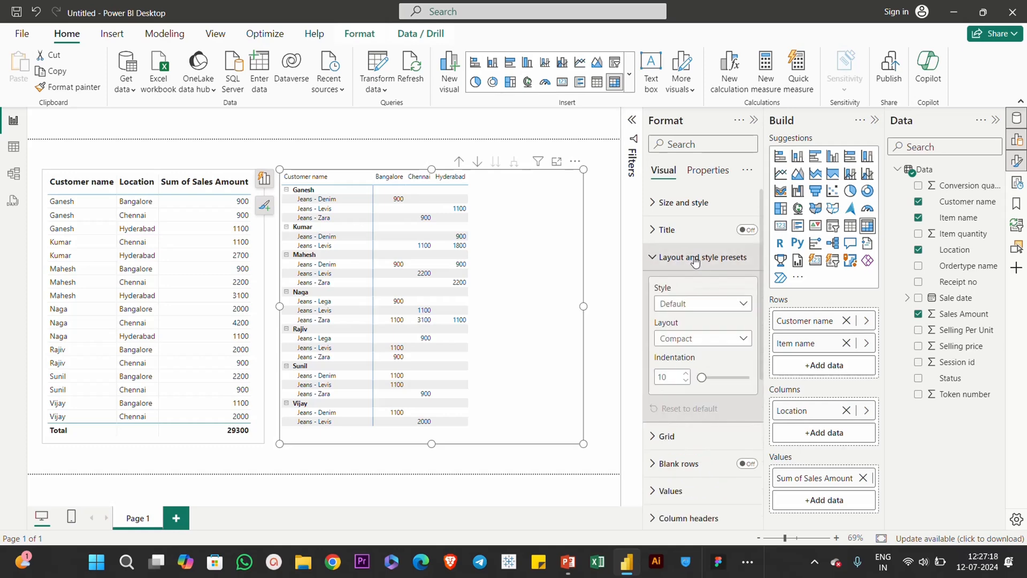
left_click(696, 304)
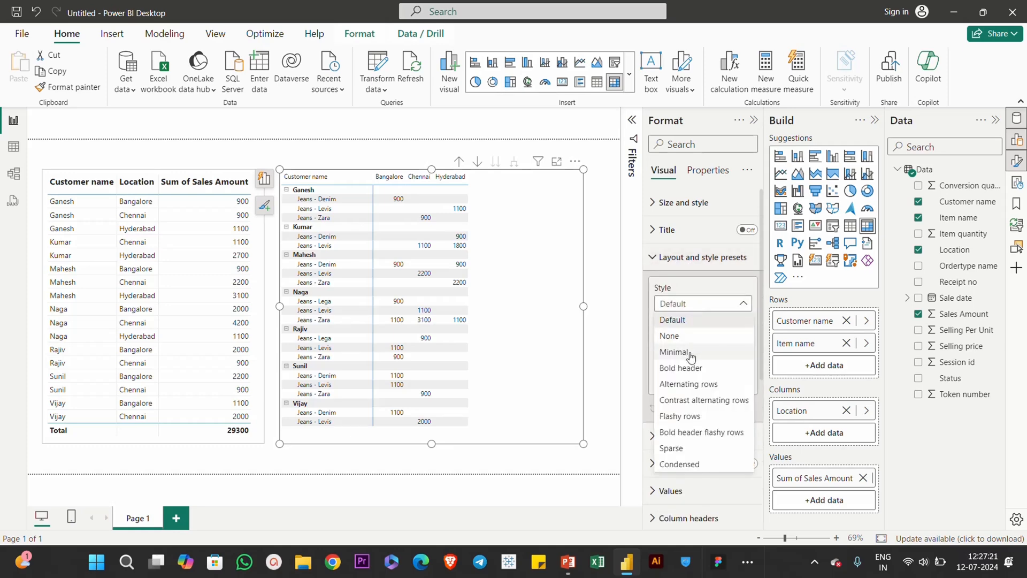
left_click(691, 356)
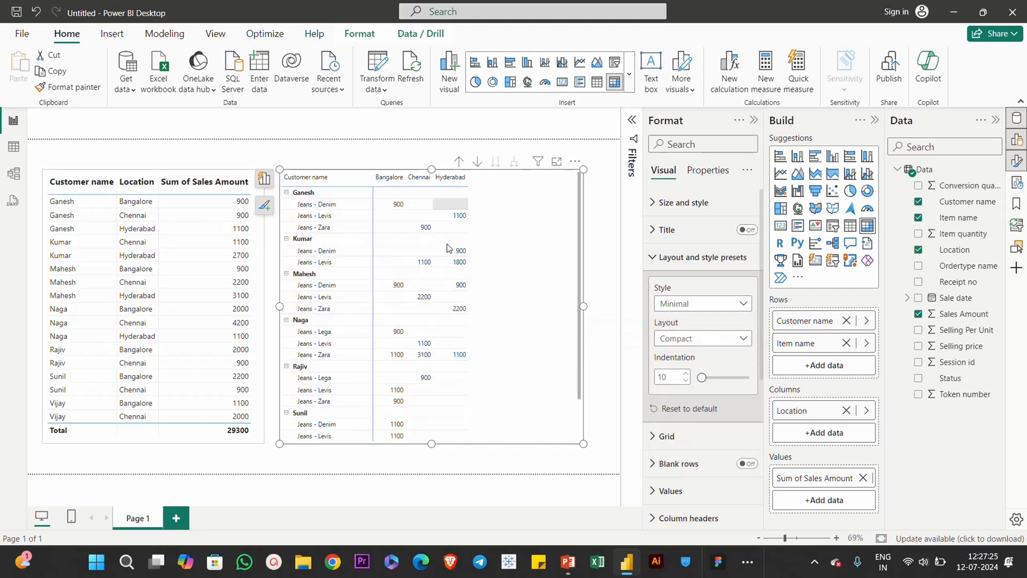
Step: Try the Outline layout and the Tabular layout with repeated row headers on the matrix, and return to Compact
left_click(691, 341)
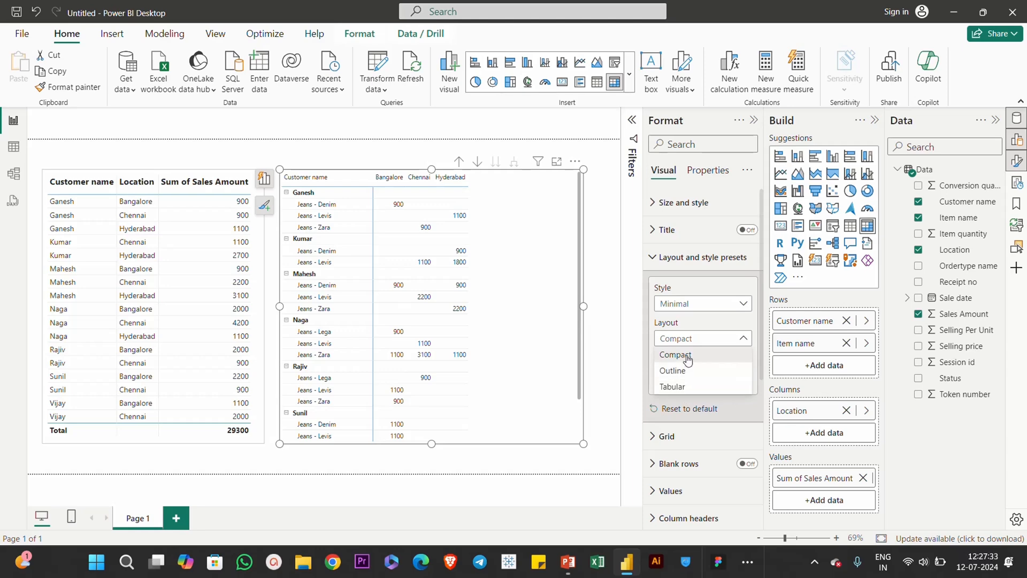
left_click(686, 376)
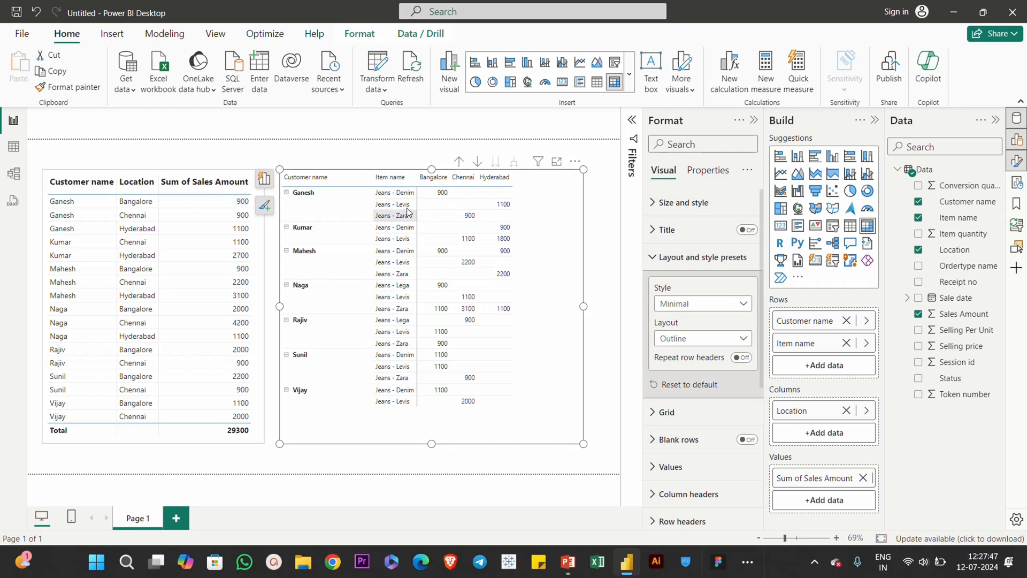
left_click(678, 344)
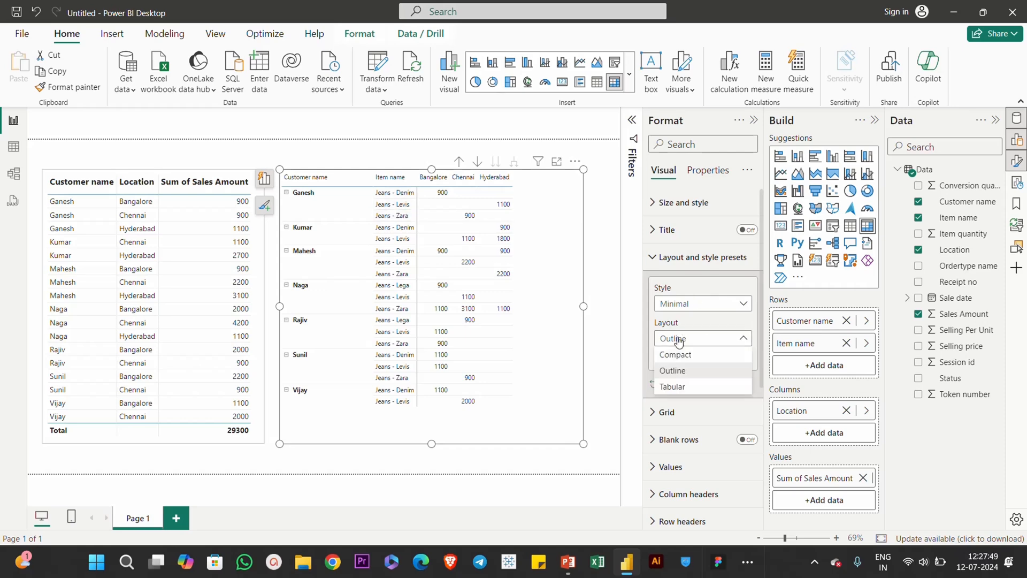
left_click(676, 390)
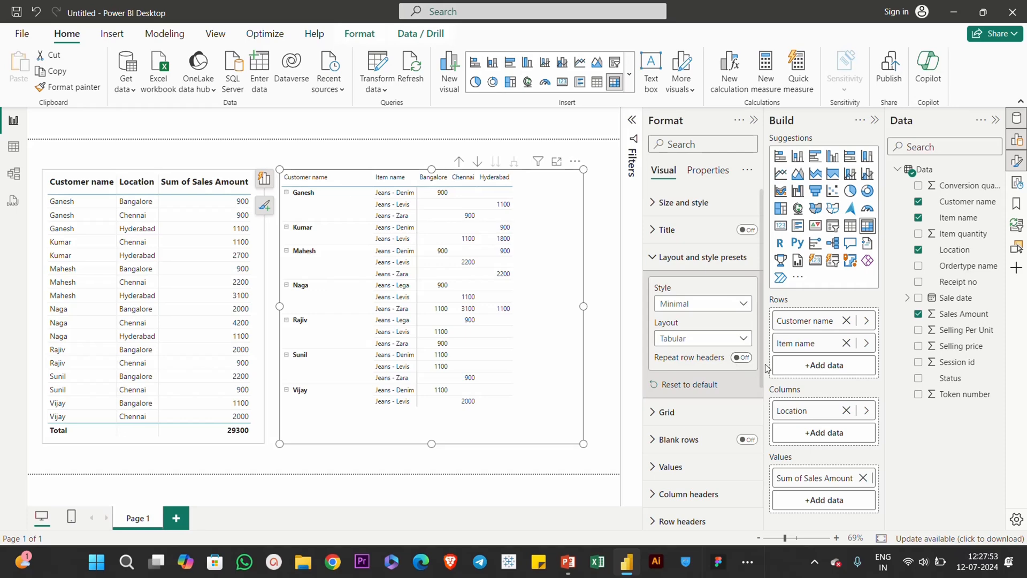
left_click(743, 359)
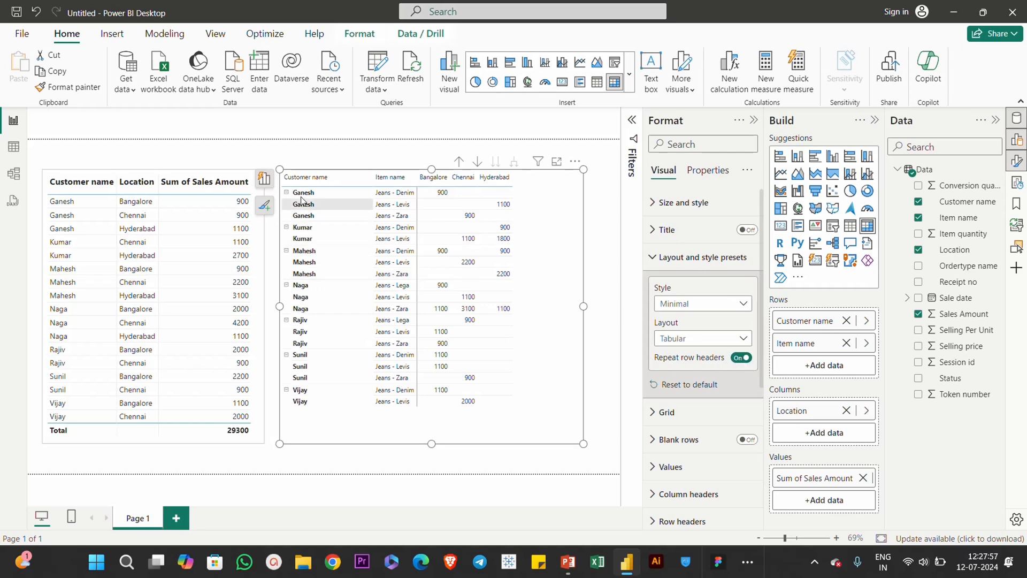
left_click(692, 338)
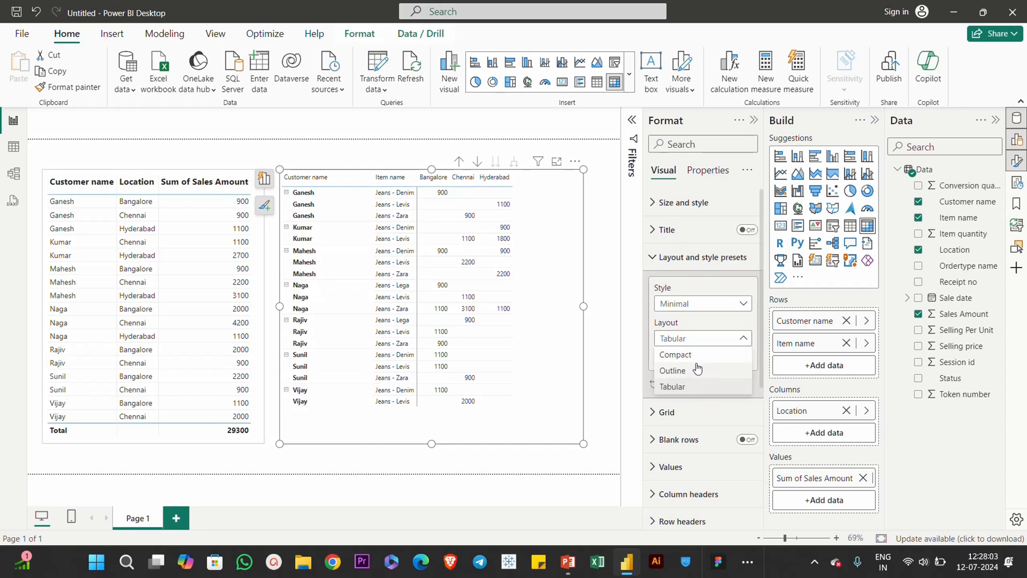
left_click(698, 356)
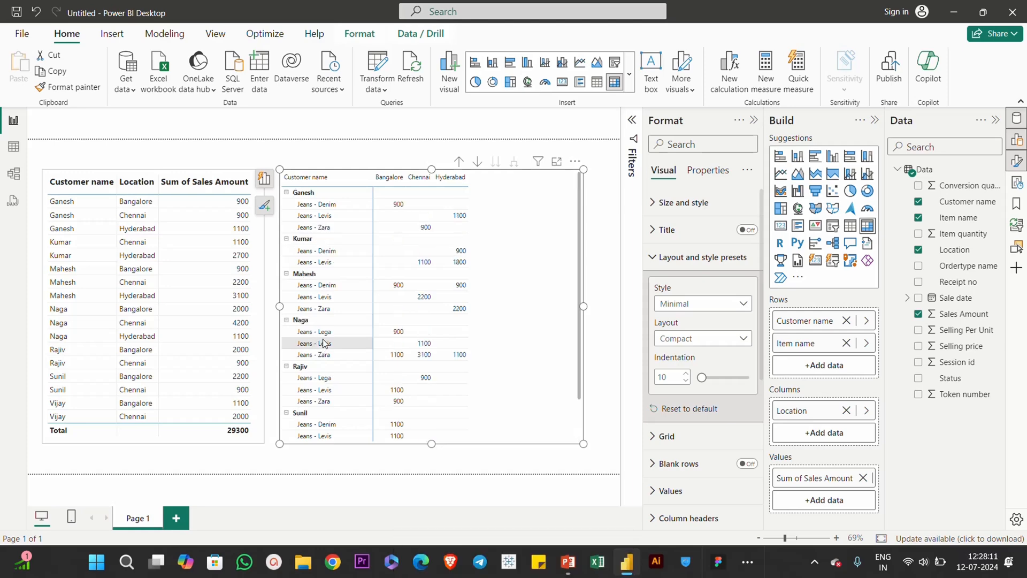
Step: Turn on blank rows between the customer groups of the matrix and check its full length
left_click(695, 257)
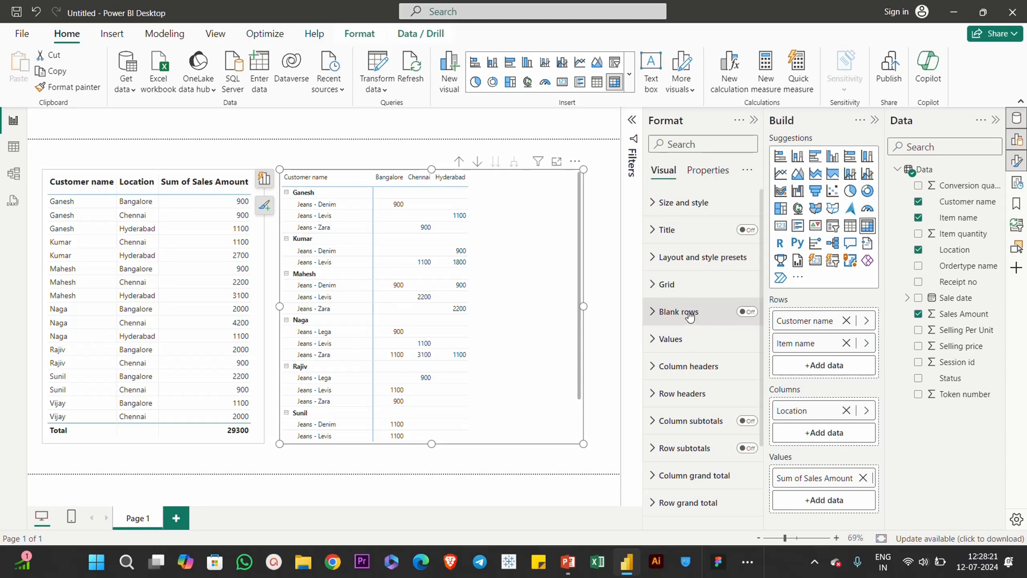
left_click(750, 313)
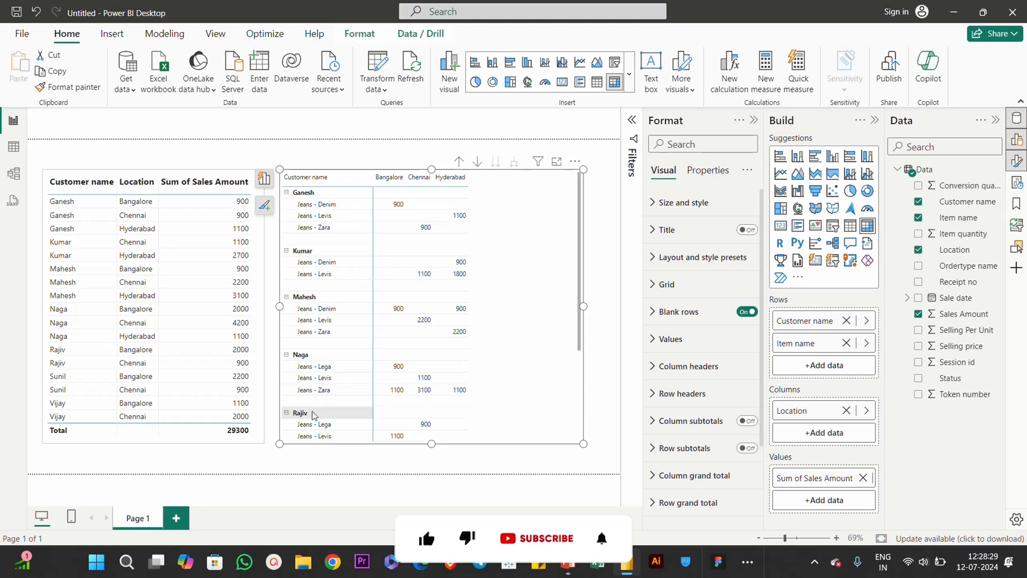
scroll(348, 350, "down", 3)
scroll(348, 350, "up", 3)
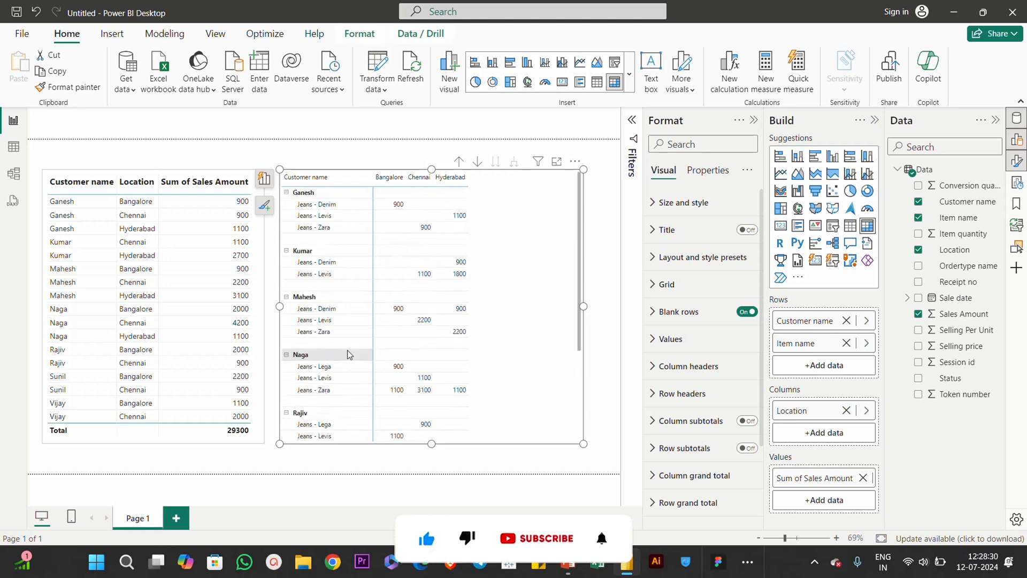
left_click(159, 177)
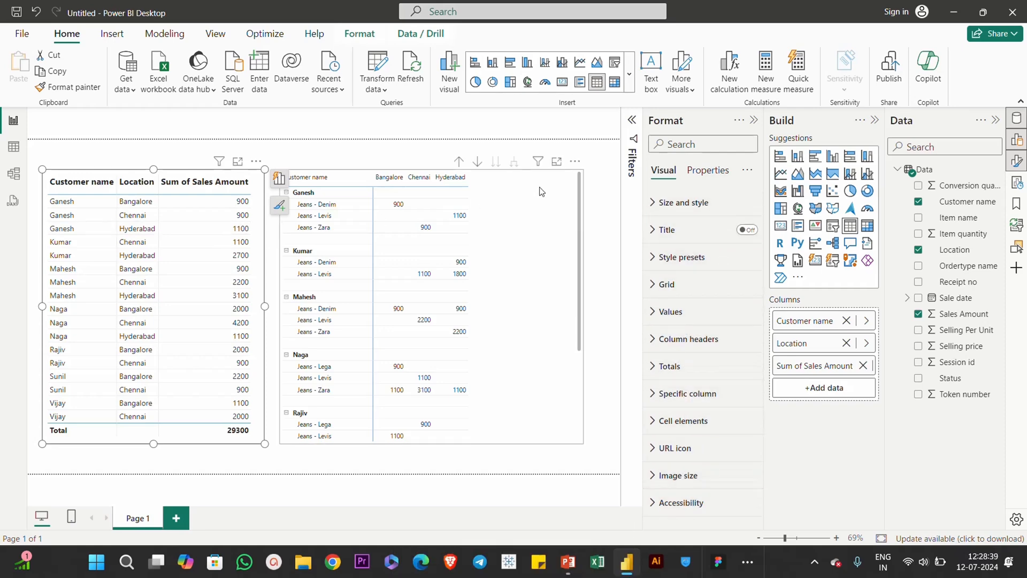
left_click(557, 184)
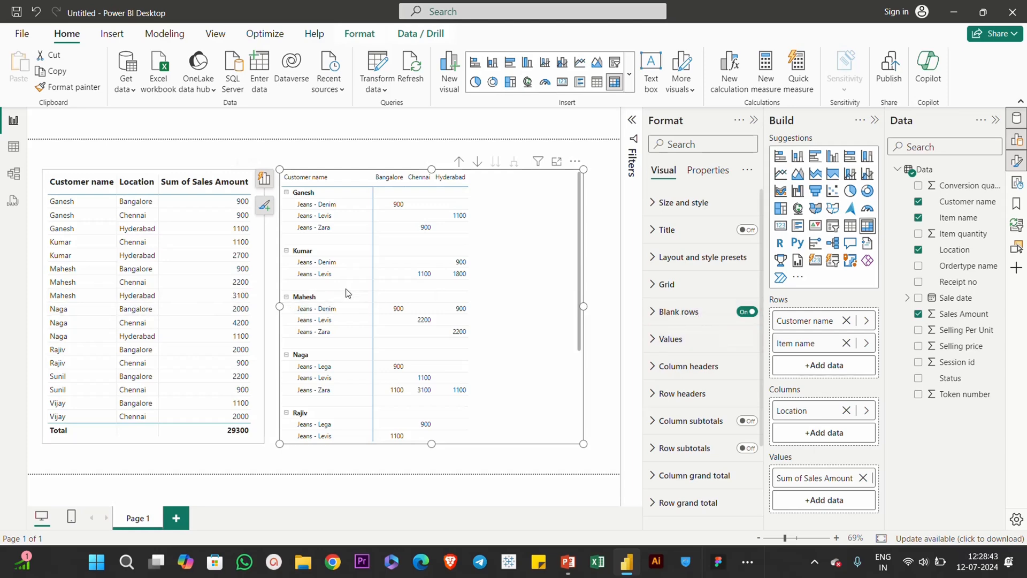
scroll(338, 330, "down", 3)
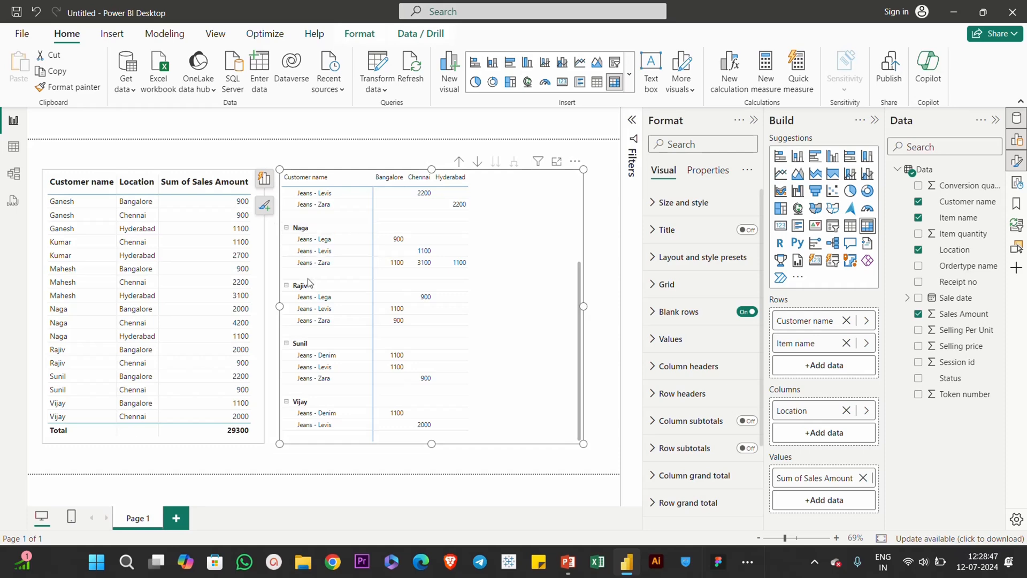
scroll(393, 336, "up", 3)
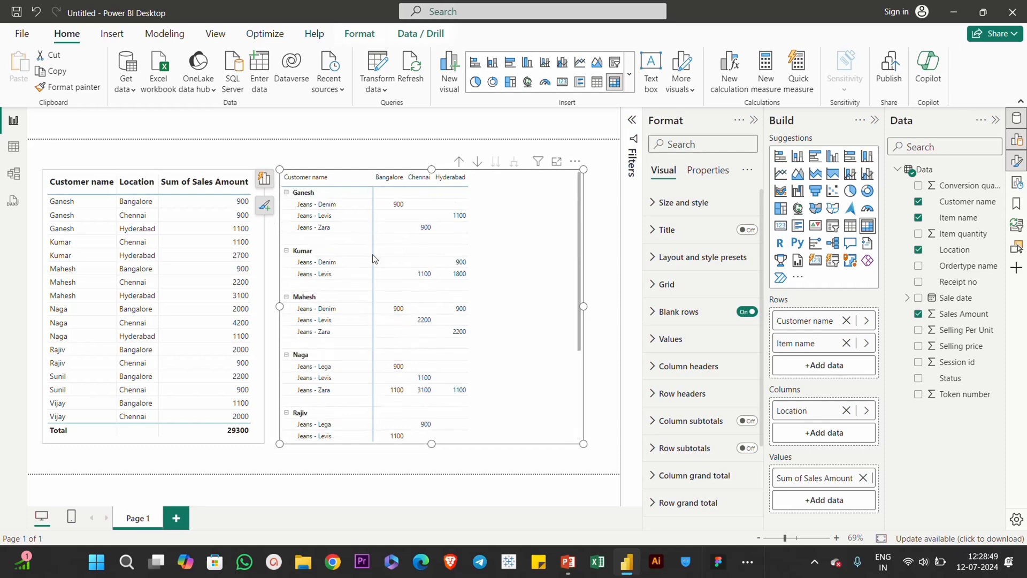
Step: Set the font size of the matrix values to 12
left_click(695, 339)
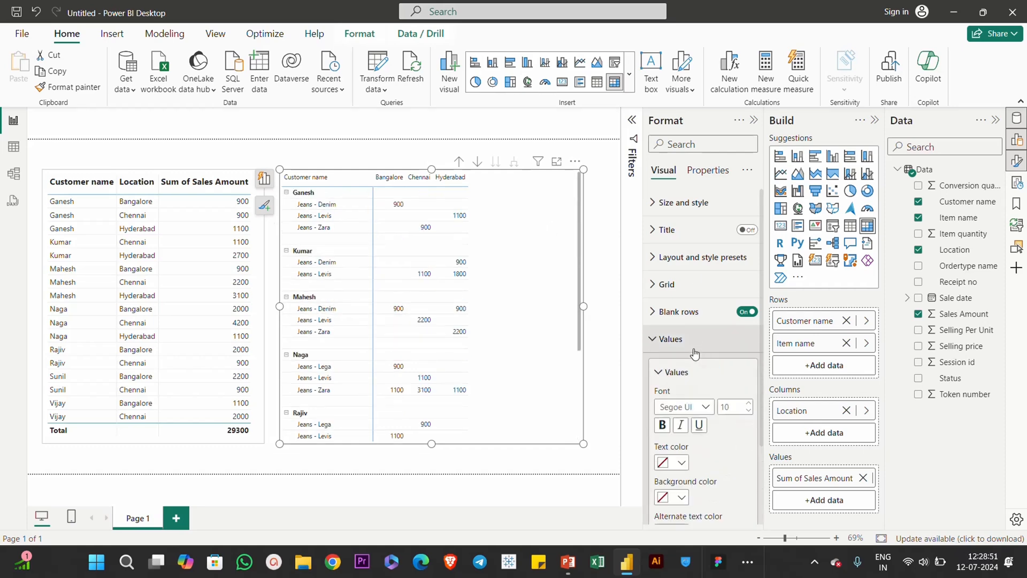
left_click(746, 409)
type("1")
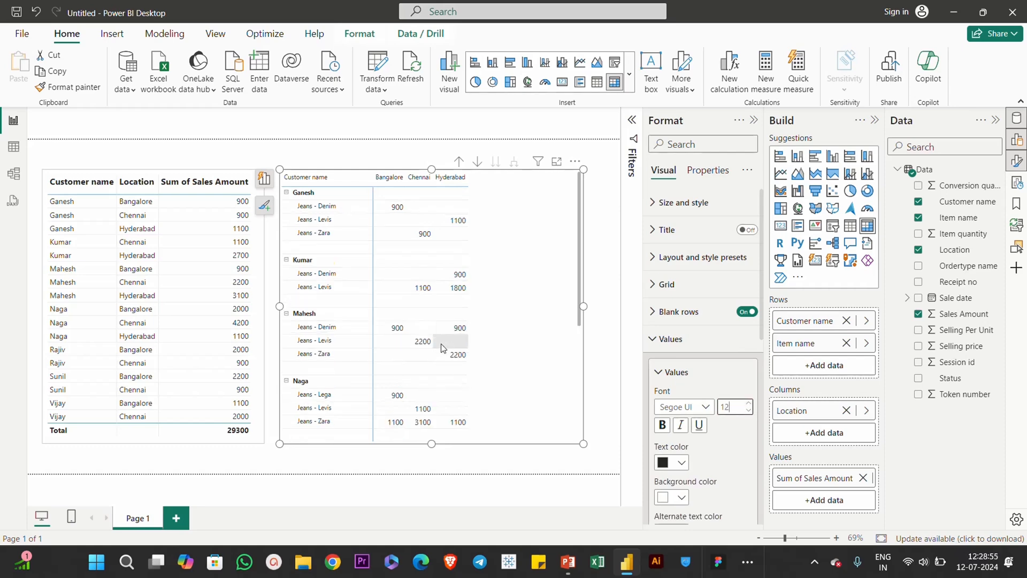
left_click(671, 338)
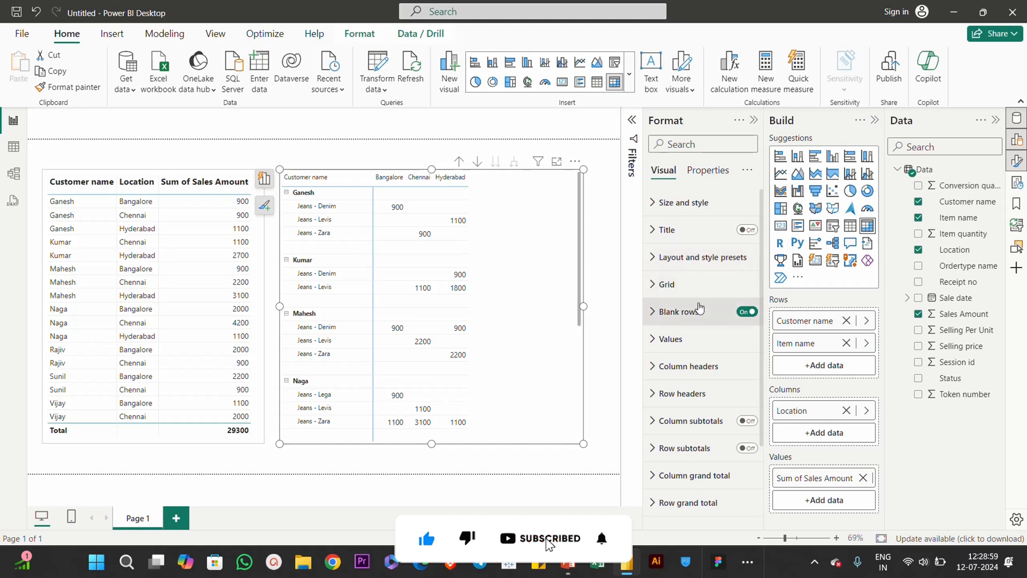
Step: Turn on the matrix's title and enter "MATRIX TABLE" as its text
left_click(748, 231)
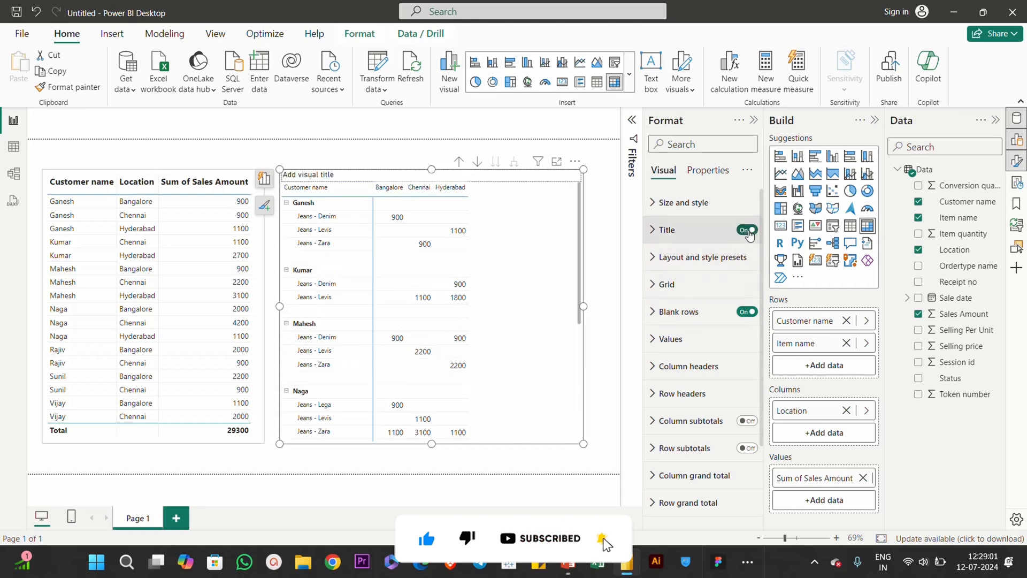
left_click(674, 235)
left_click(688, 295)
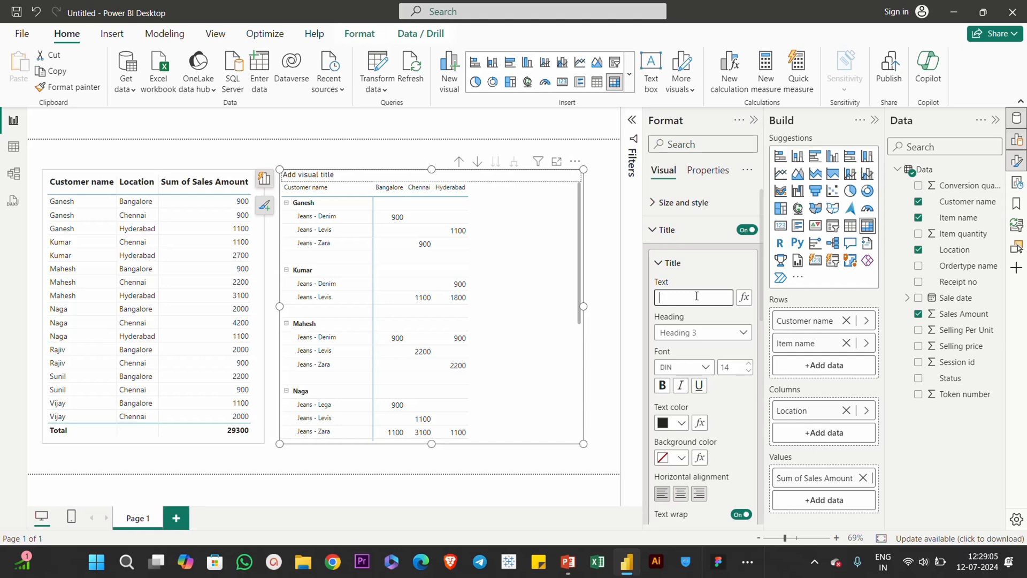
Step: Change the matrix title's font from DIN to a Segoe UI font and make it bold
left_click(690, 367)
scroll(684, 277, "down", 5)
left_click(687, 259)
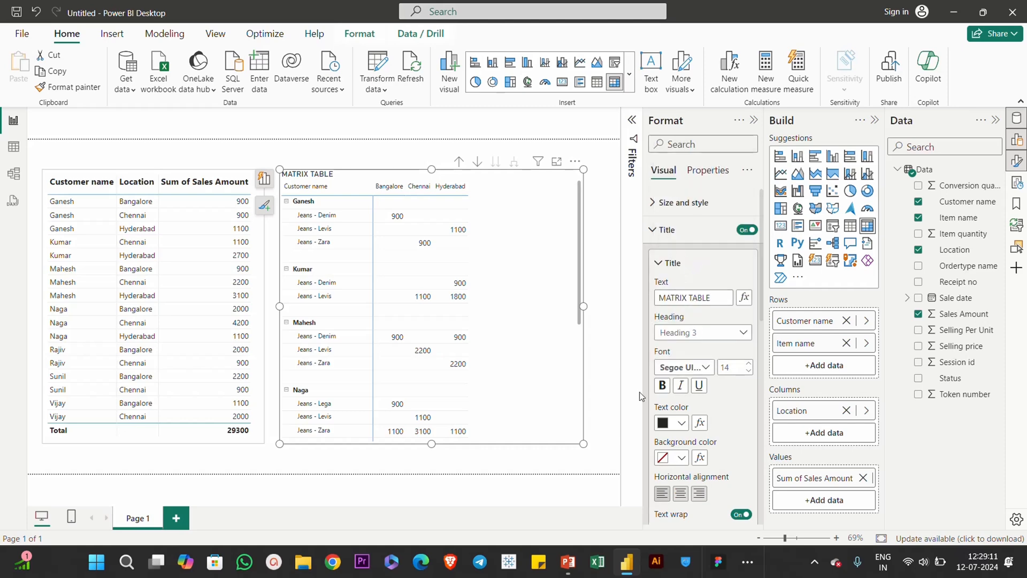
left_click(660, 390)
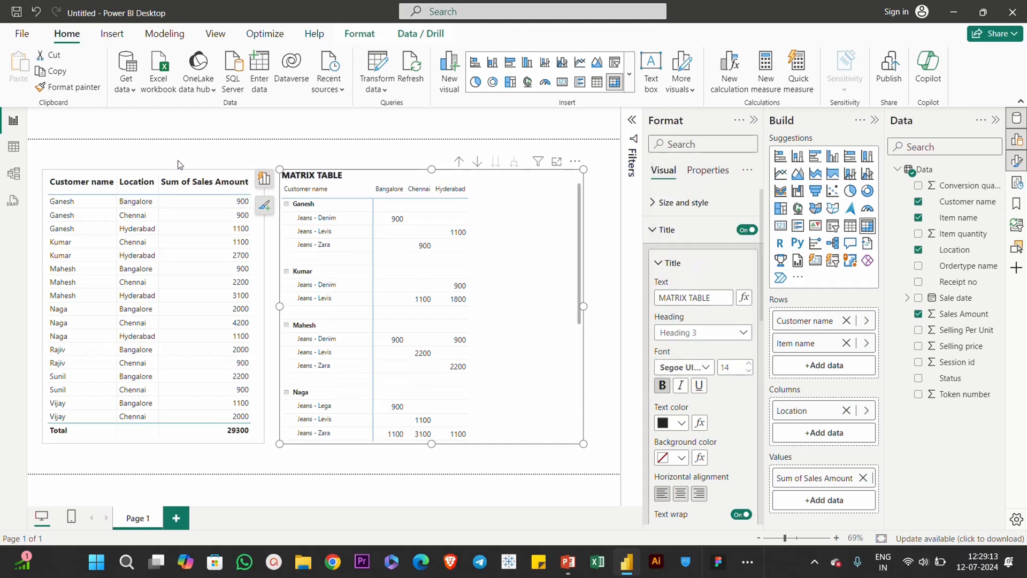
Step: Turn on the title of the customer and location sales table and enter "NORMAL TABLE" as its text
left_click(179, 178)
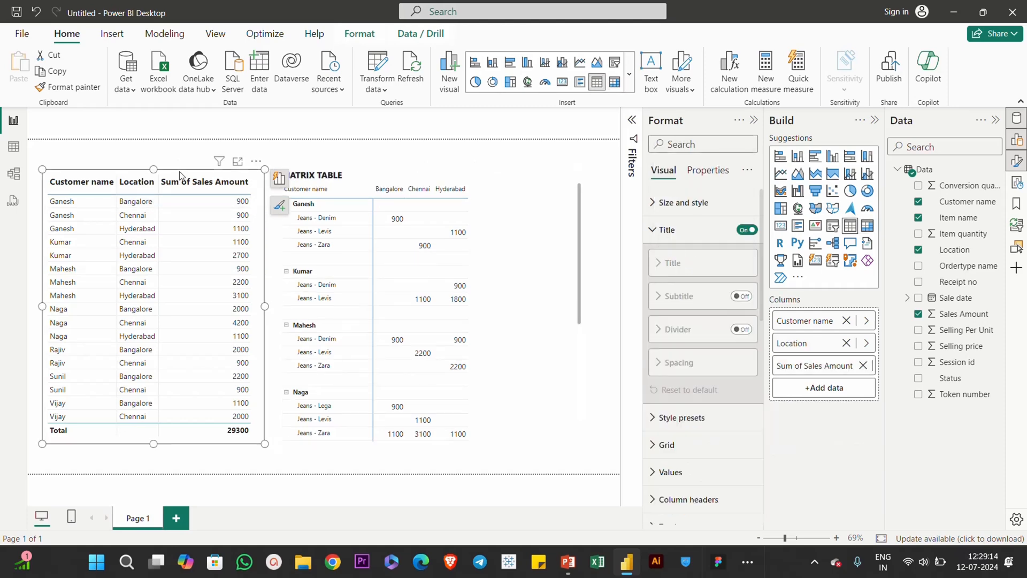
left_click(749, 231)
left_click(749, 230)
left_click(718, 295)
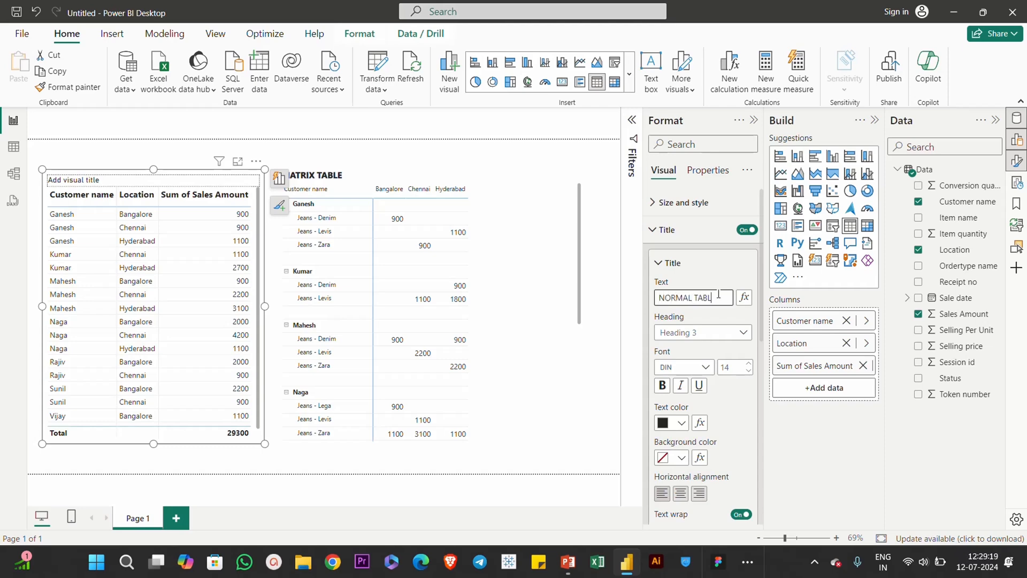
Step: Change the normal table's title font to Segoe UI Bold and apply bold formatting
left_click(696, 367)
scroll(701, 257, "down", 3)
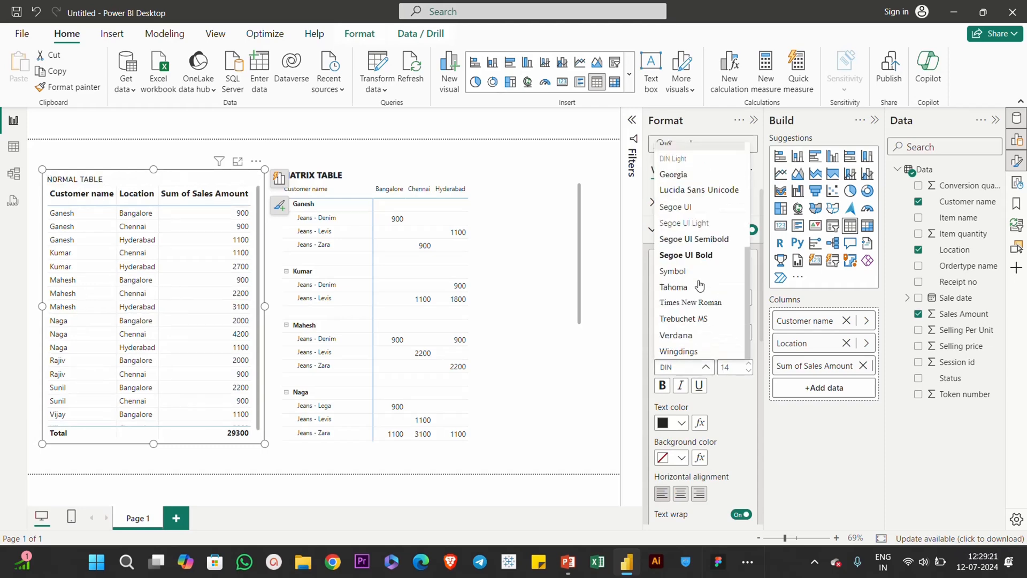
left_click(701, 256)
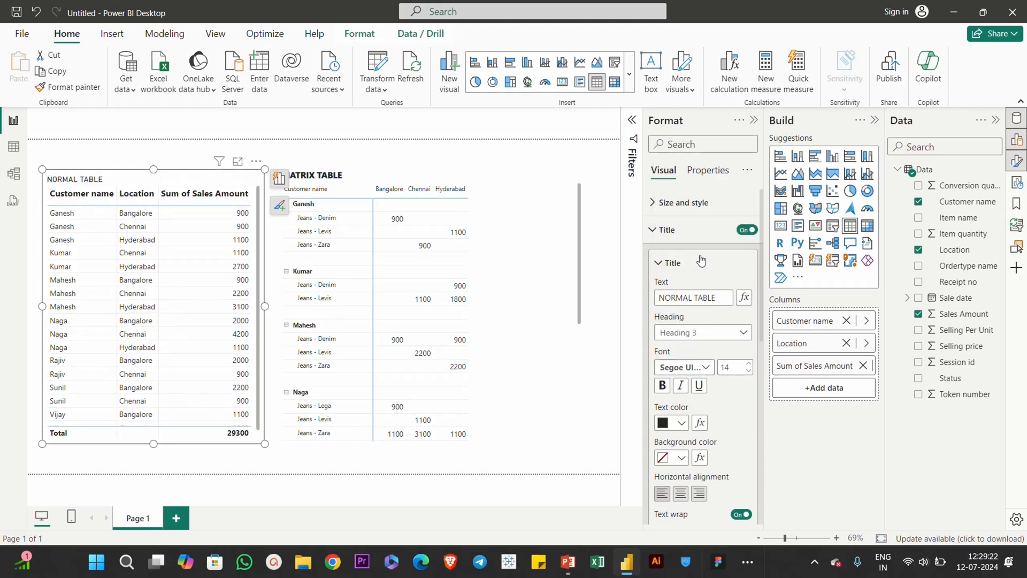
left_click(662, 385)
left_click(522, 214)
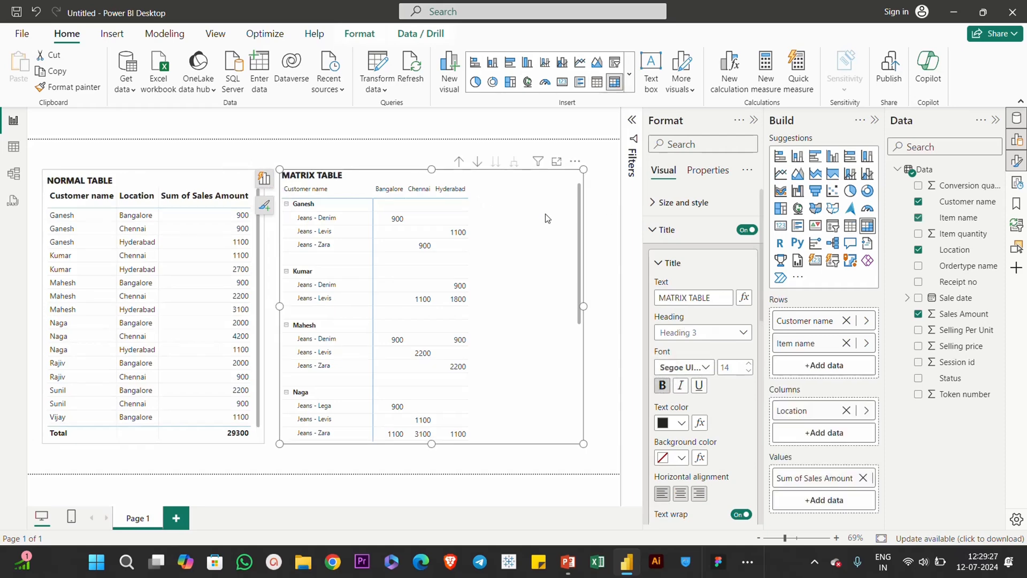
left_click(669, 231)
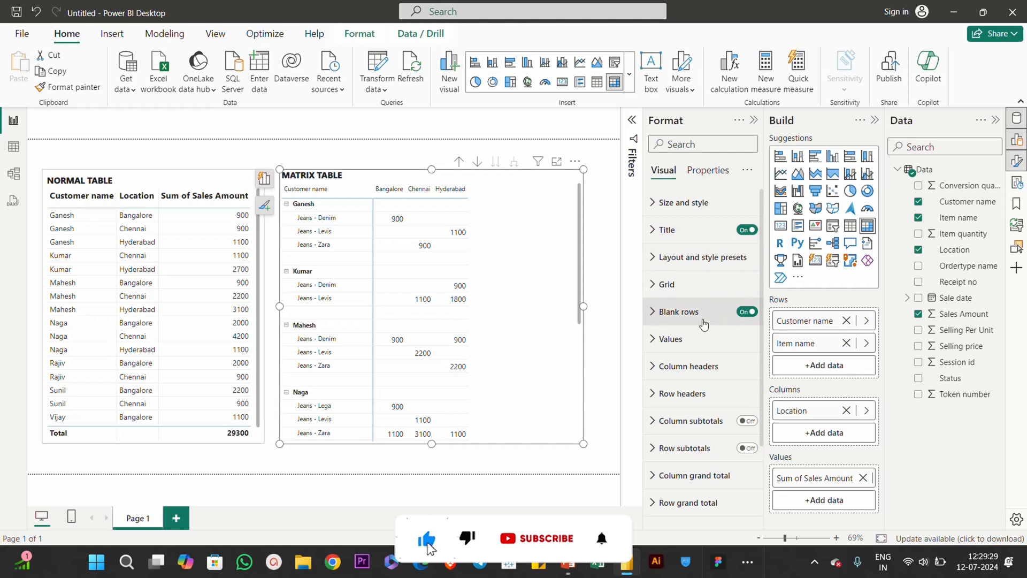
scroll(703, 324, "down", 3)
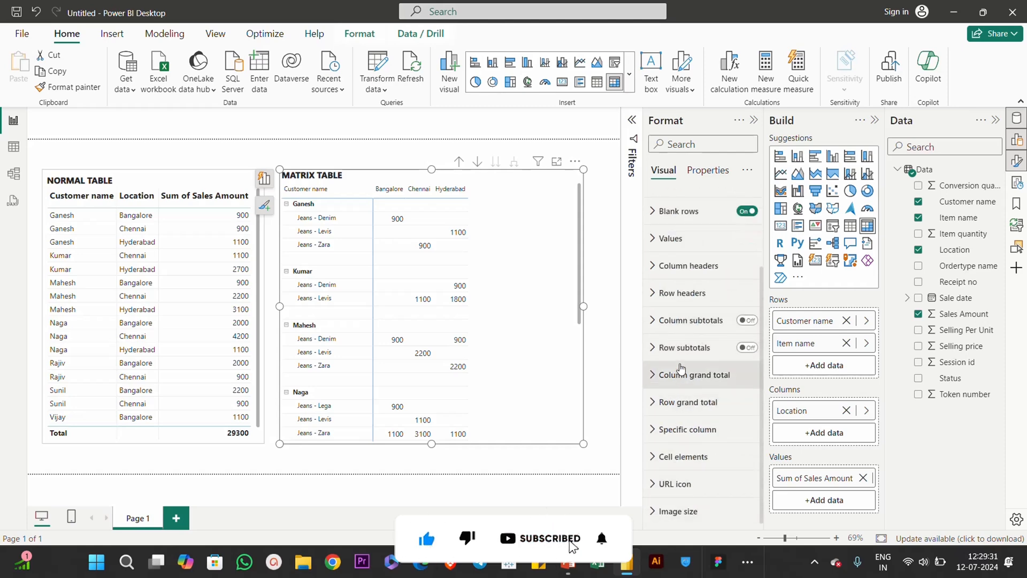
scroll(681, 368, "up", 3)
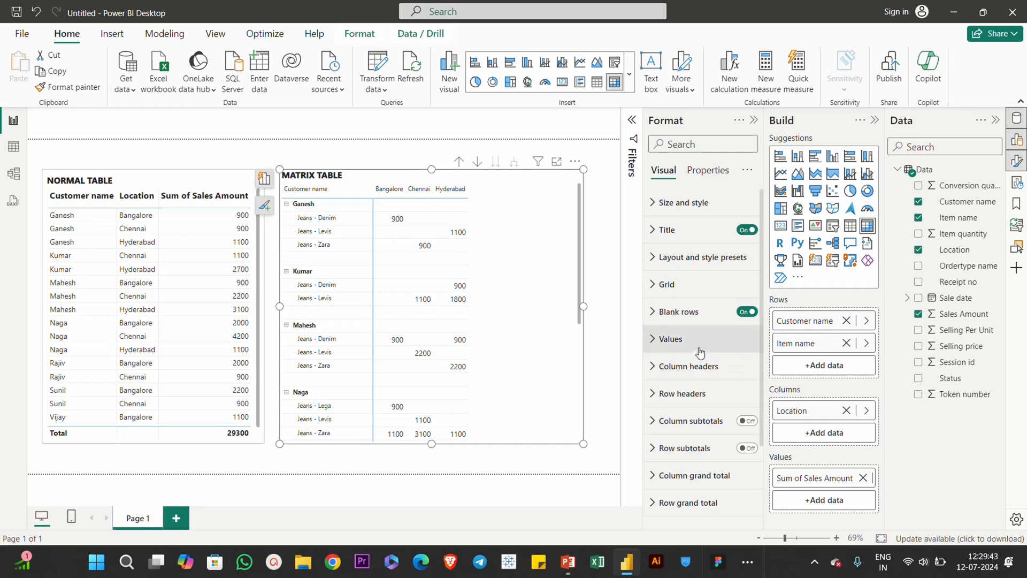
Step: Move the matrix slightly to the right to widen the gap between it and the normal table
left_click(605, 310)
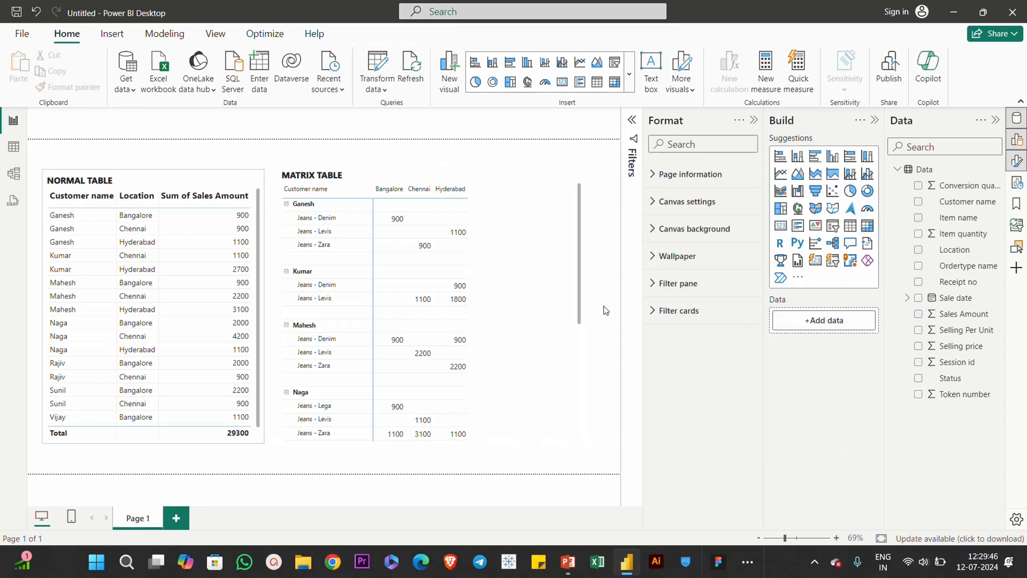
left_click(508, 313)
left_click_drag(507, 313, 538, 310)
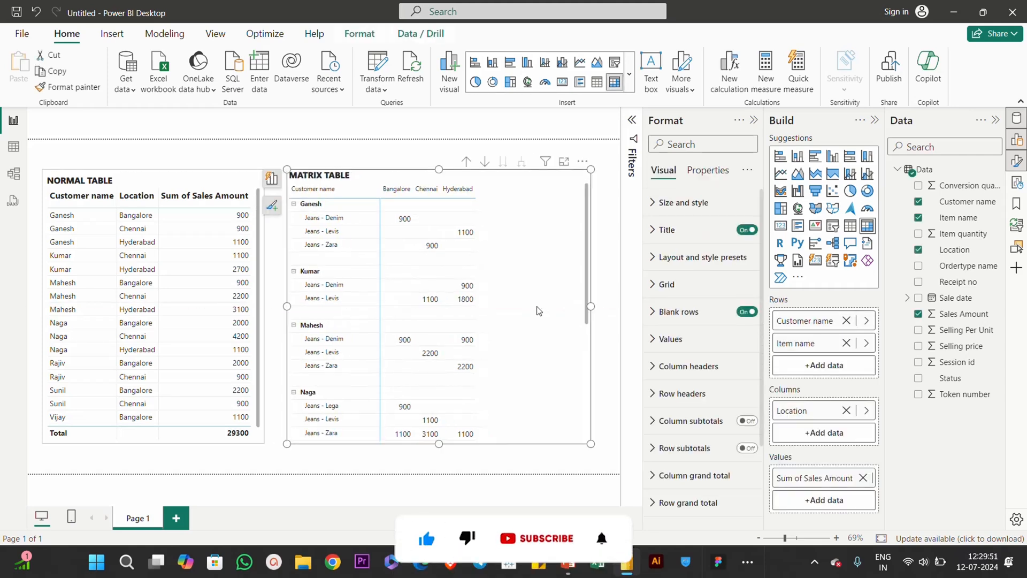